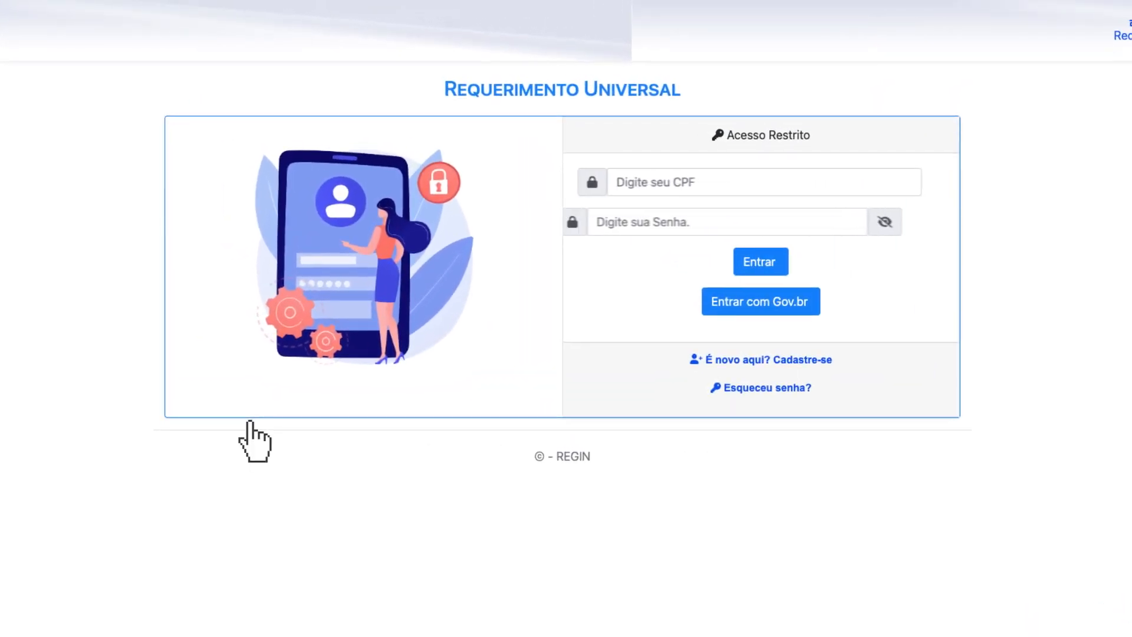
- Log in to the restricted area with the CPF and the account password
{"action": "type", "text": "********"}
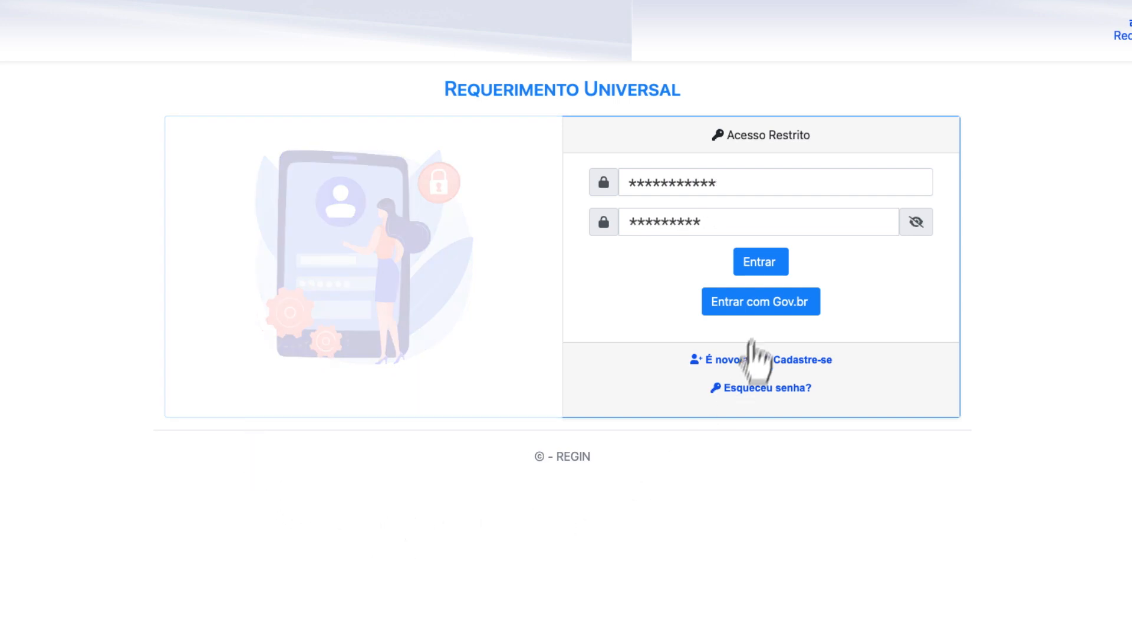
{"action": "left_click", "coordinate": [760, 271]}
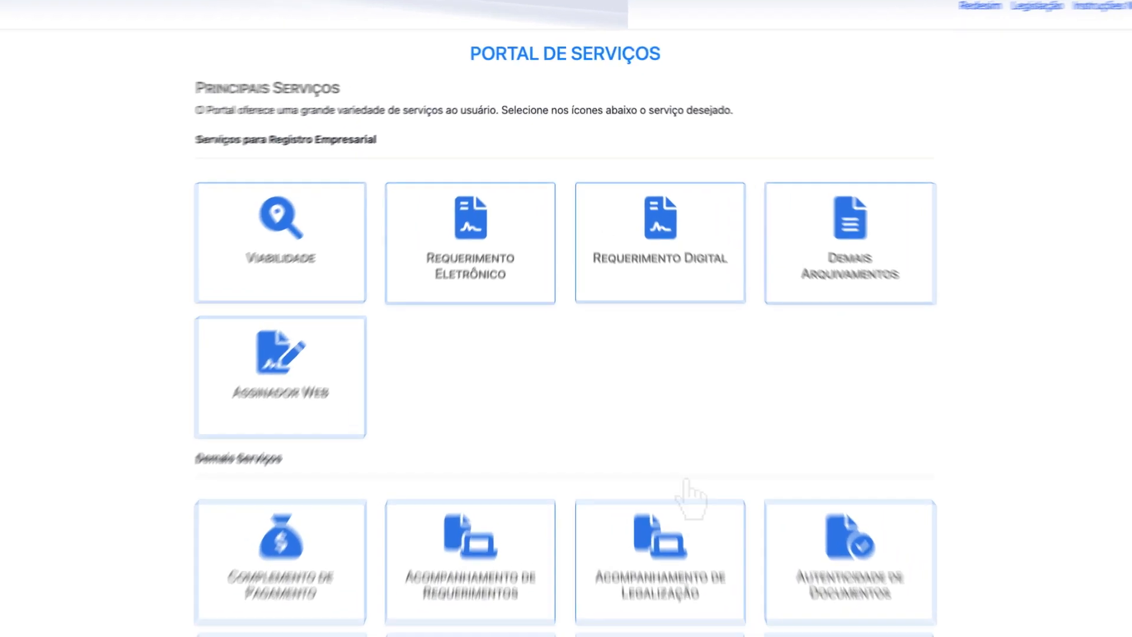
- Start a new Requerimento Eletrônico for Inscrição de Matriz
{"action": "left_click", "coordinate": [441, 343]}
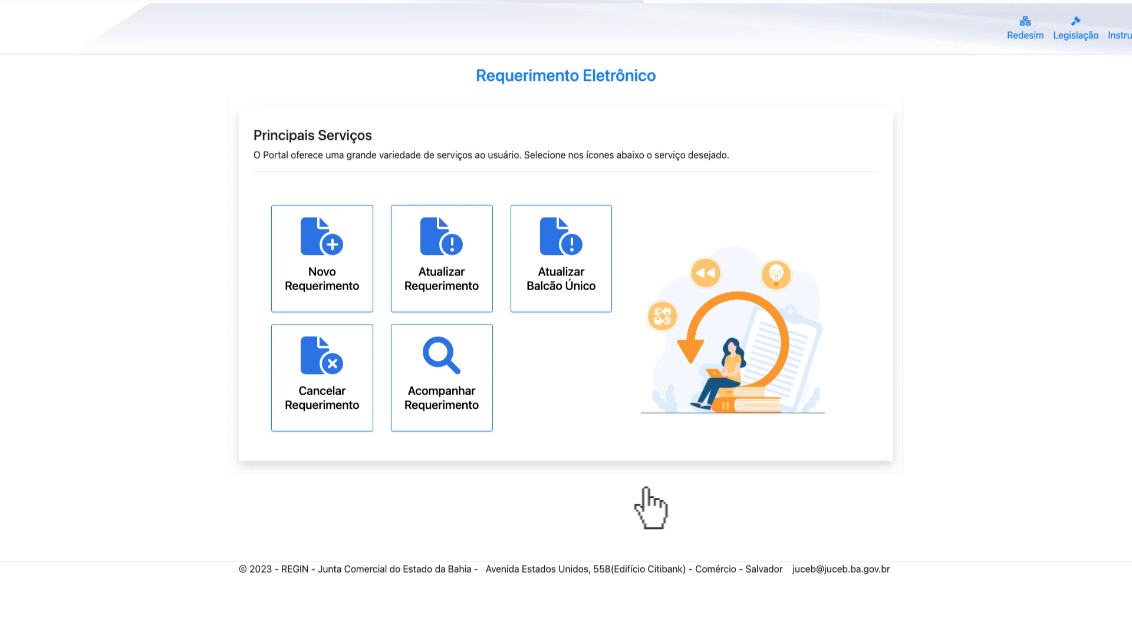
{"action": "left_click", "coordinate": [326, 292]}
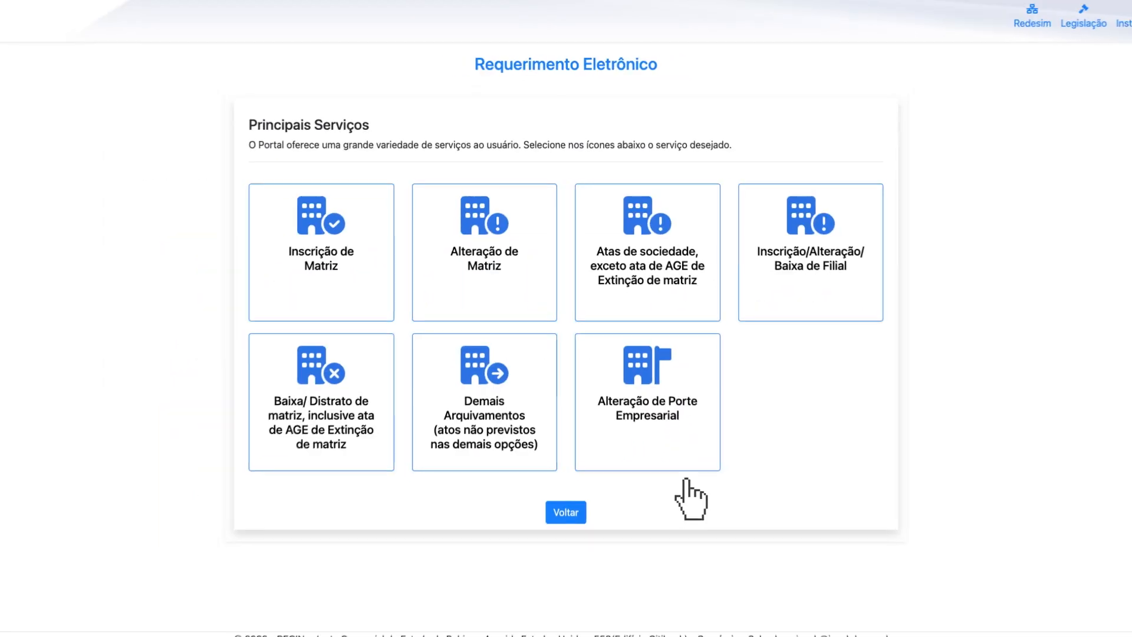
{"action": "left_click", "coordinate": [244, 370]}
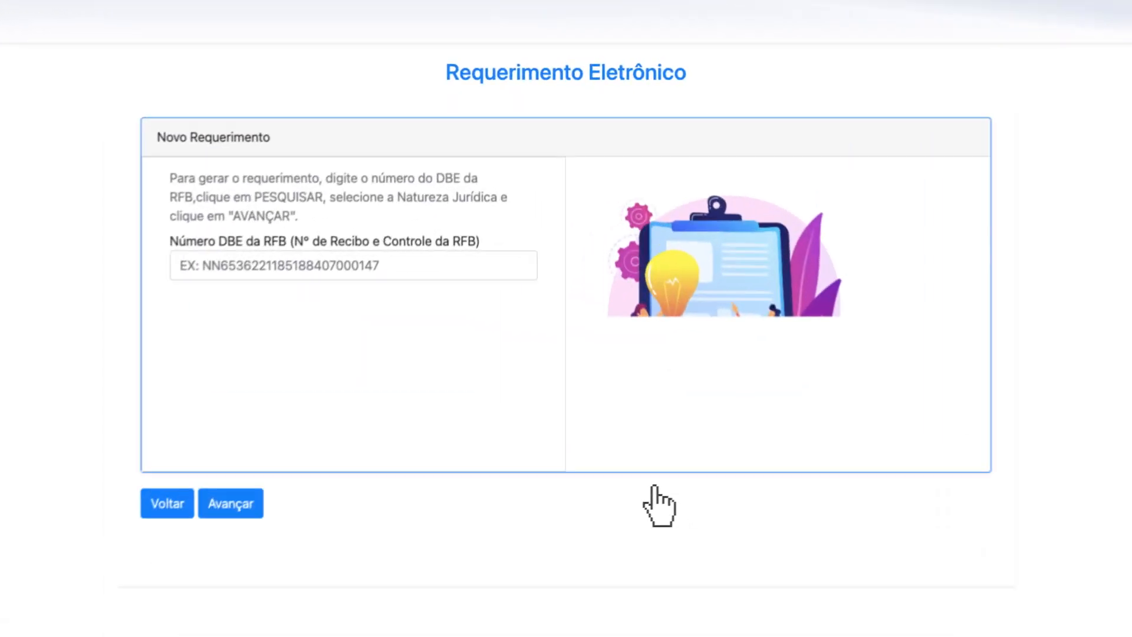
- Enter the RFB DBE number, set the registry act to CONTRATO and confirm the retrieved DBE data
{"action": "left_click", "coordinate": [188, 278]}
{"action": "type", "text": "************"}
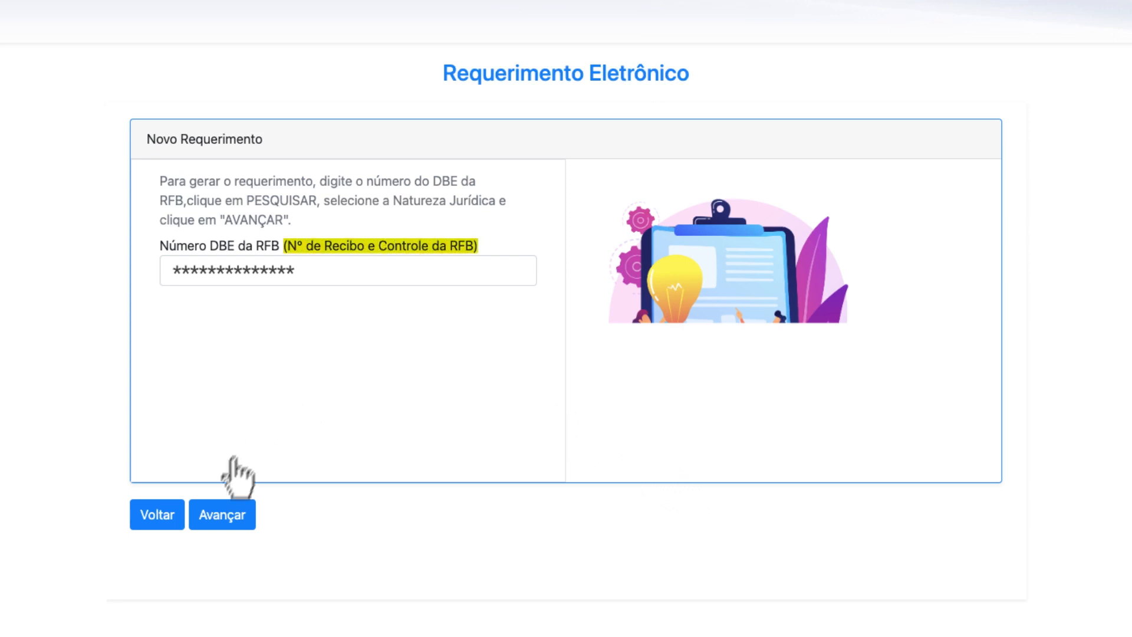
{"action": "left_click", "coordinate": [218, 525]}
{"action": "left_click", "coordinate": [499, 372]}
{"action": "left_click", "coordinate": [439, 408]}
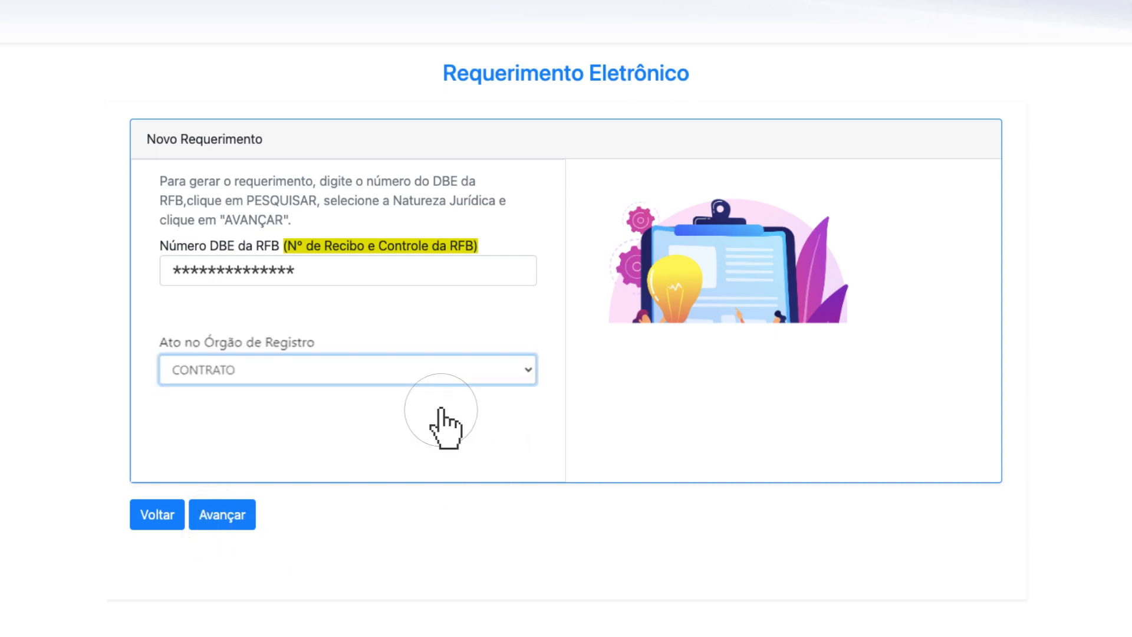
{"action": "left_click", "coordinate": [220, 519]}
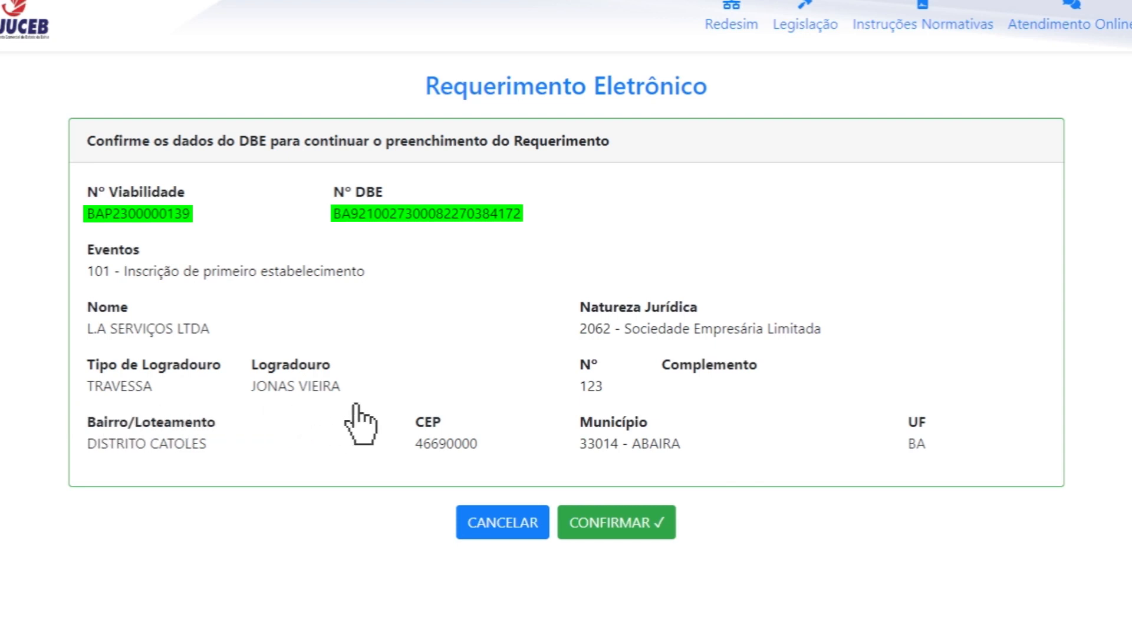
{"action": "left_click", "coordinate": [612, 522]}
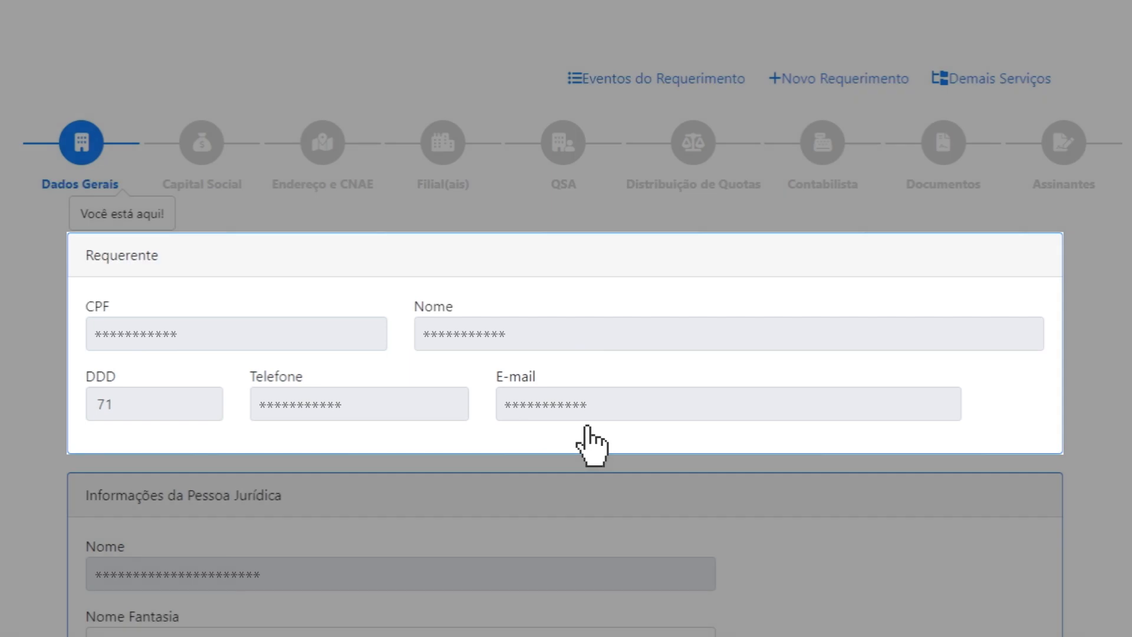
- Set the startup declaration to Não utilizar a Declaração Startup and proceed from Dados Gerais to Capital Social
{"action": "scroll", "coordinate": [587, 425], "scroll_direction": "down", "scroll_amount": 1}
{"action": "scroll", "coordinate": [590, 445], "scroll_direction": "down", "scroll_amount": 6}
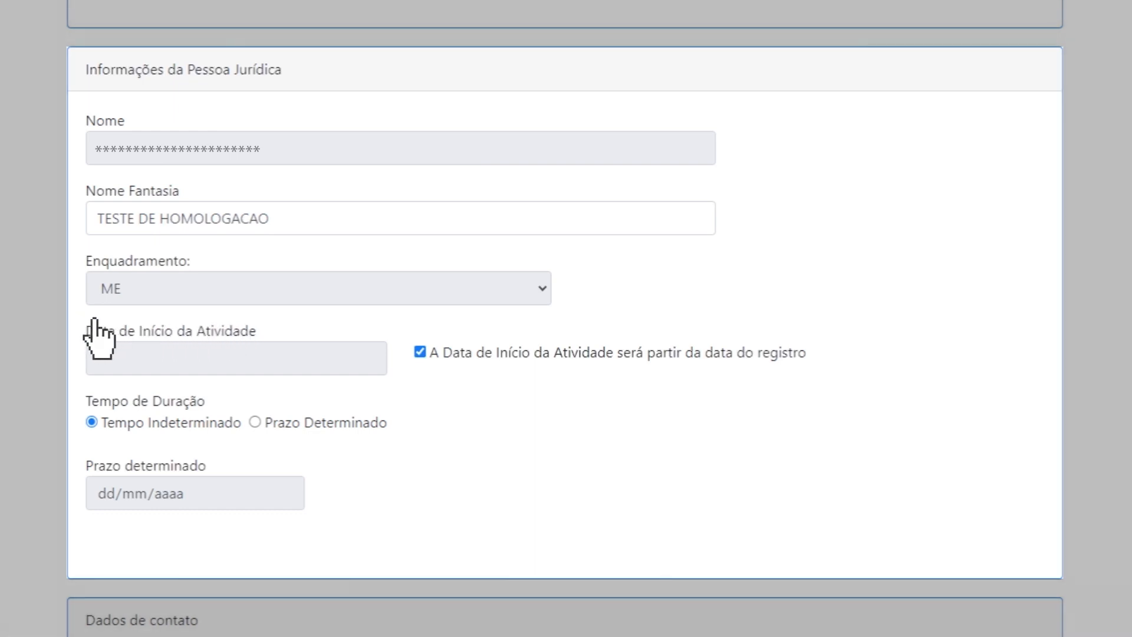
{"action": "scroll", "coordinate": [227, 339], "scroll_direction": "down", "scroll_amount": 6}
{"action": "scroll", "coordinate": [228, 339], "scroll_direction": "down", "scroll_amount": 2}
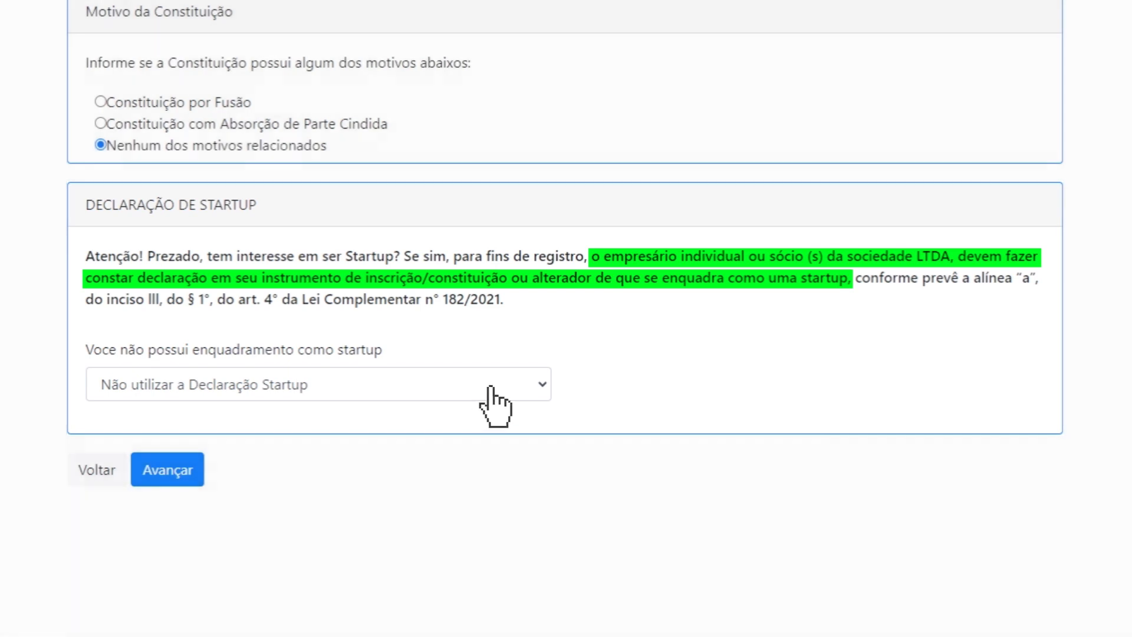
{"action": "left_click", "coordinate": [491, 386]}
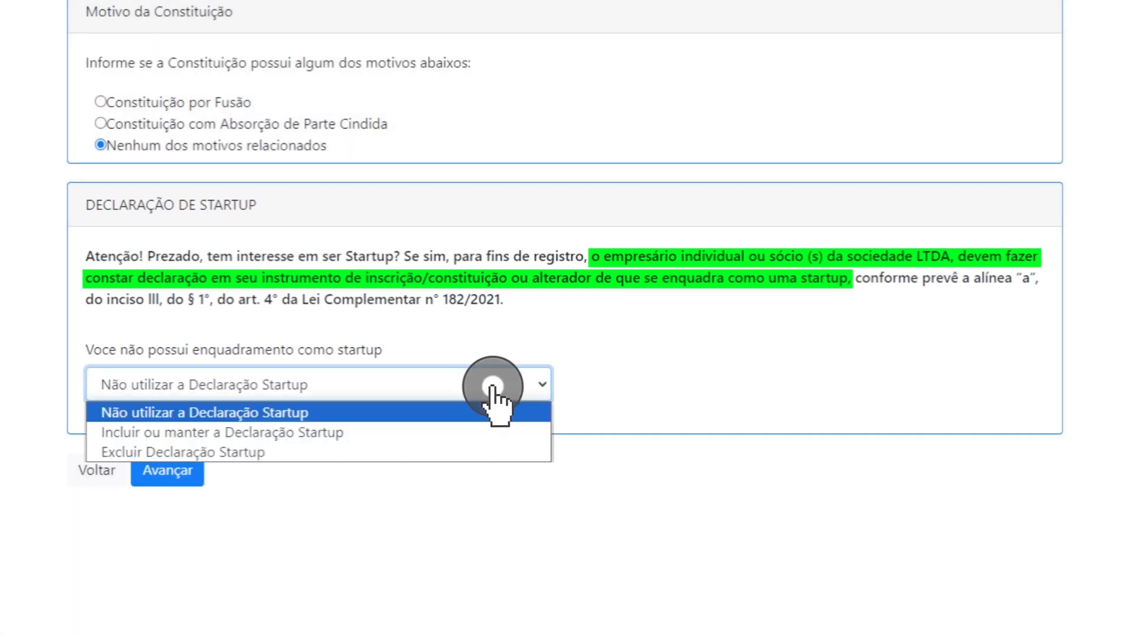
{"action": "left_click", "coordinate": [432, 414]}
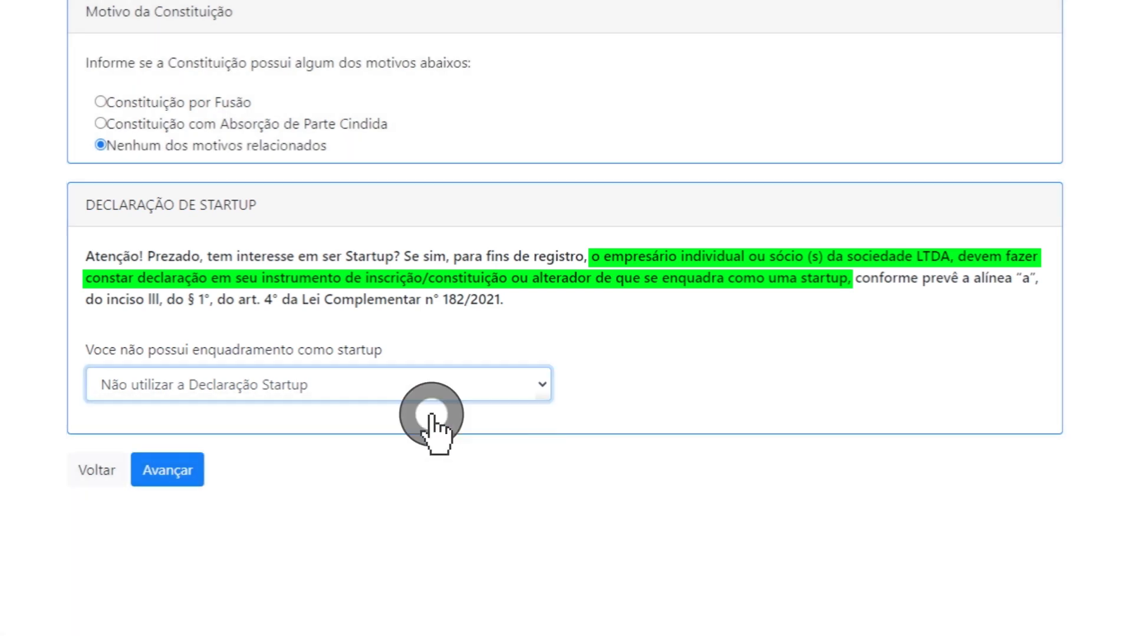
{"action": "left_click", "coordinate": [166, 479]}
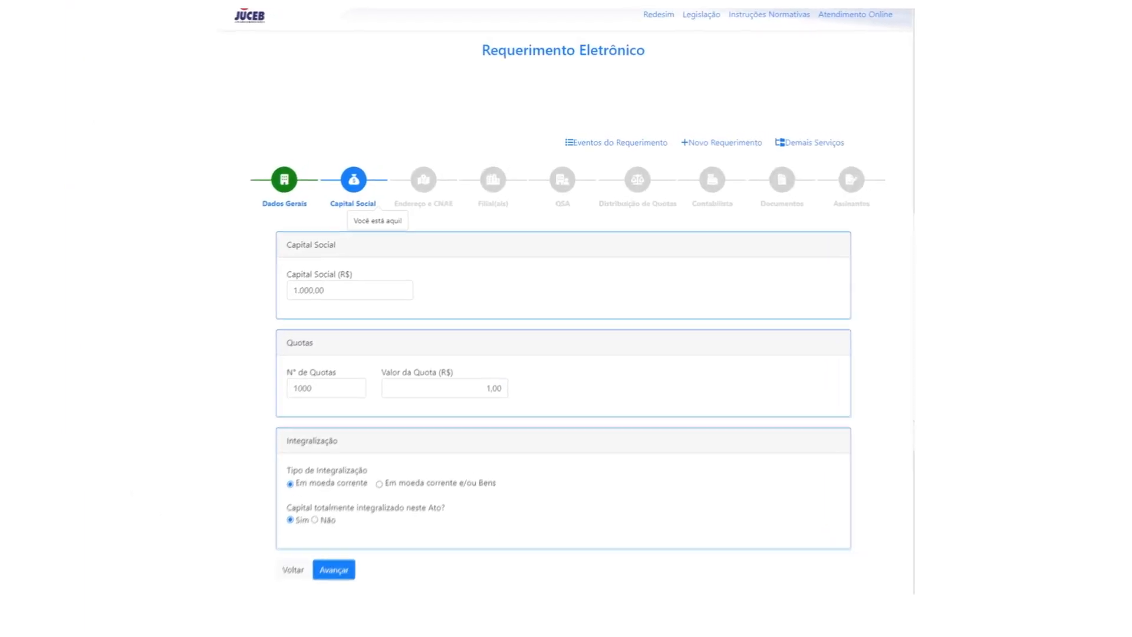
- Set the Tipo de Integralização to Em moeda corrente and proceed past Endereço e CNAE to the branches stage
{"action": "scroll", "coordinate": [565, 353], "scroll_direction": "down", "scroll_amount": 2}
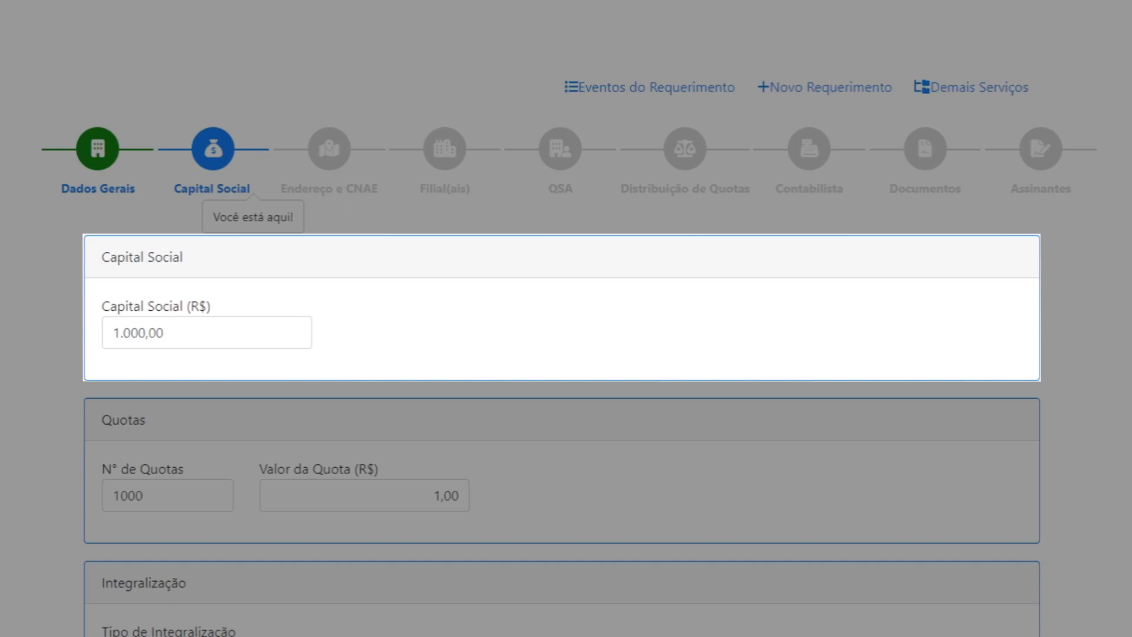
{"action": "scroll", "coordinate": [565, 354], "scroll_direction": "down", "scroll_amount": 1}
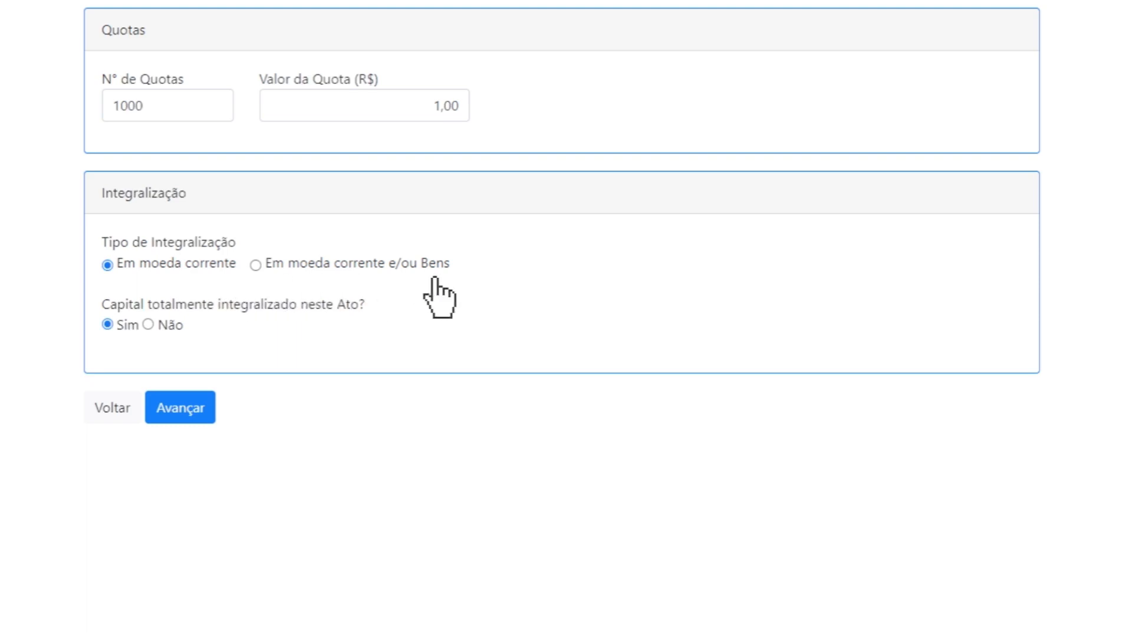
{"action": "left_click", "coordinate": [255, 265]}
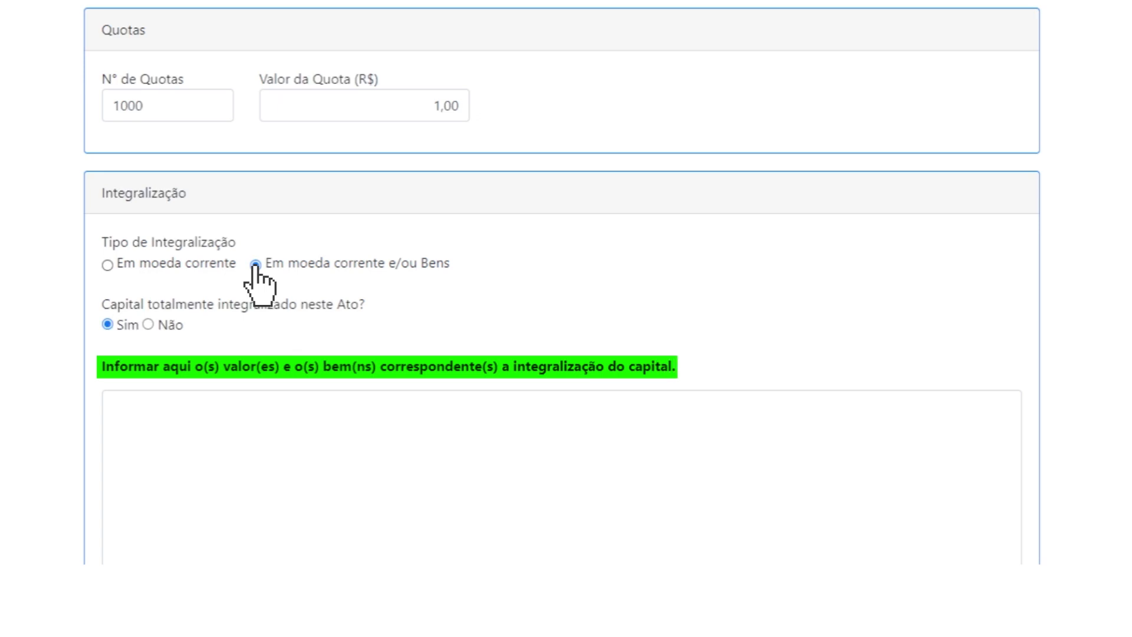
{"action": "left_click", "coordinate": [108, 264]}
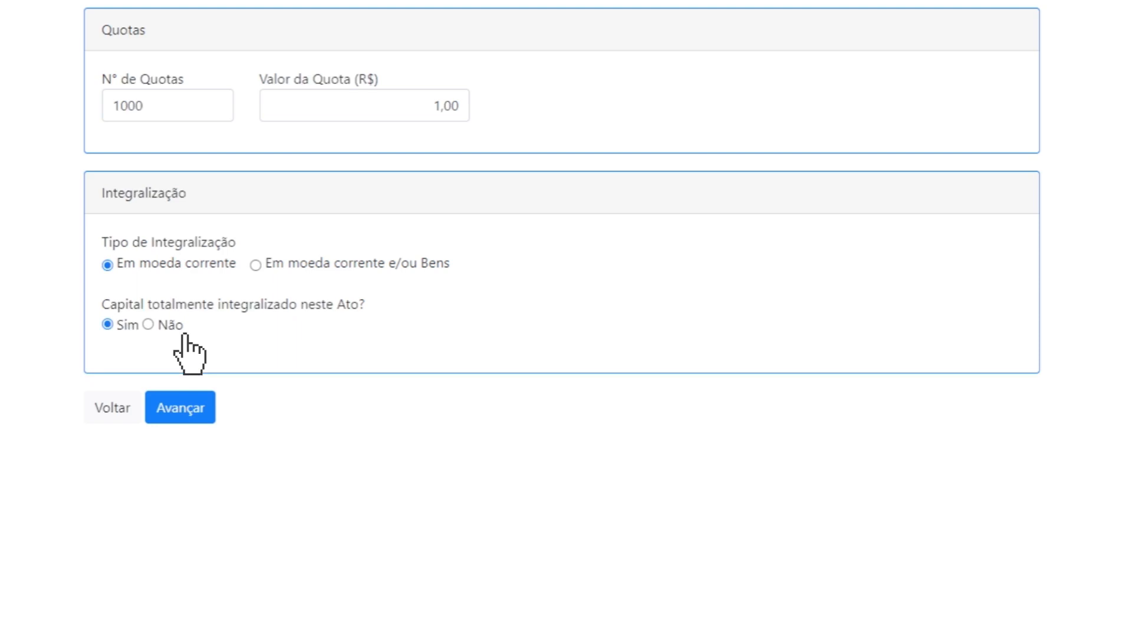
{"action": "left_click", "coordinate": [180, 413]}
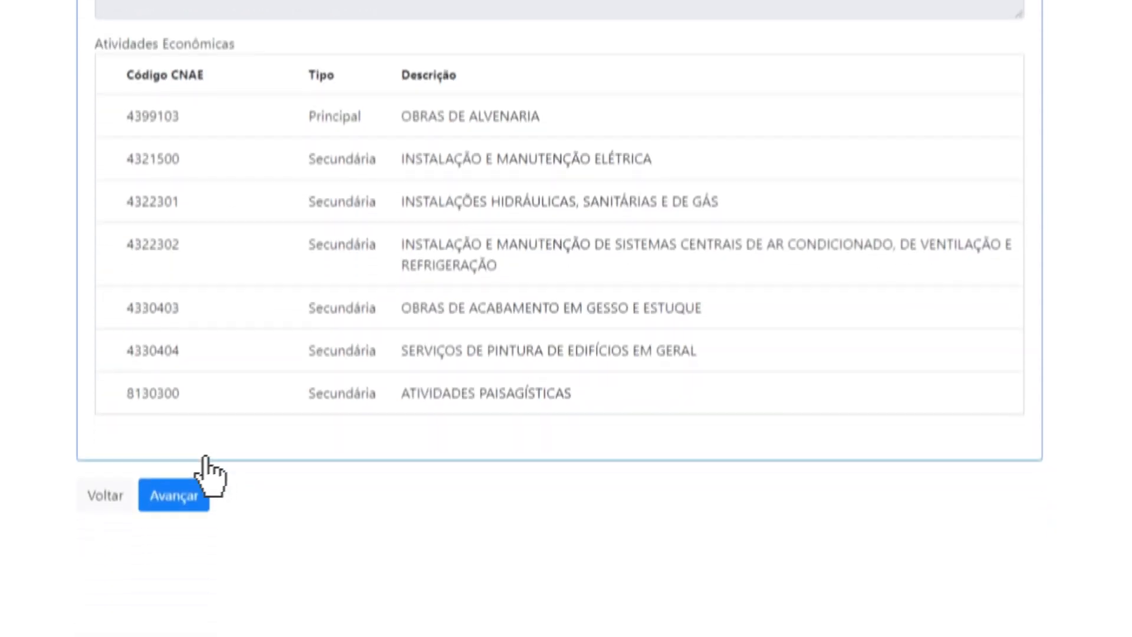
{"action": "left_click", "coordinate": [176, 453]}
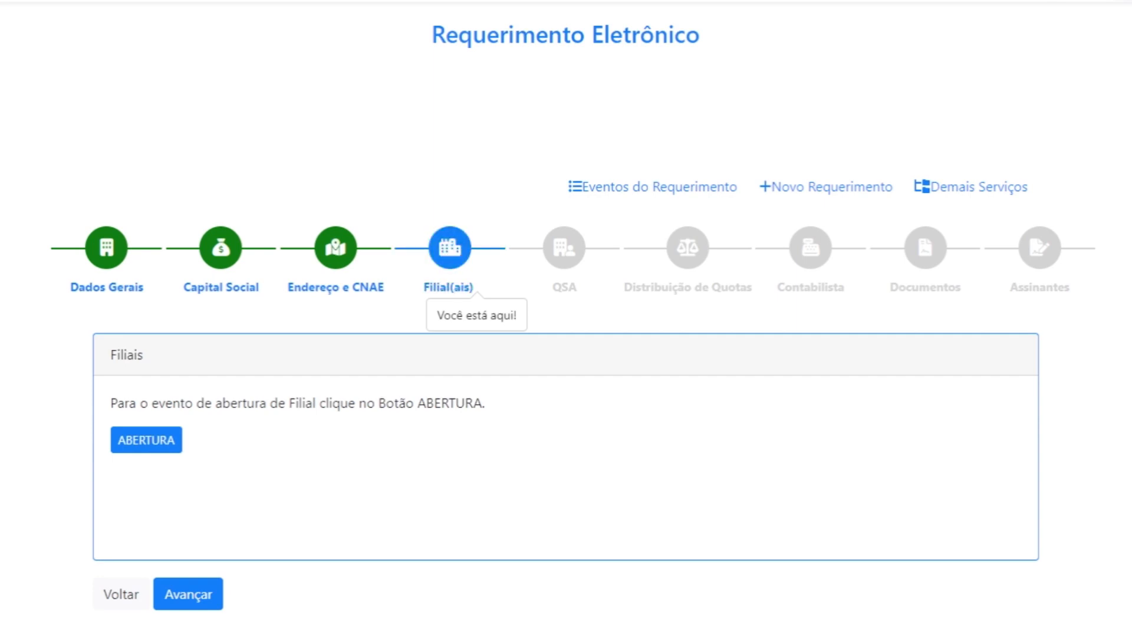
- Examine the fields of the branch opening form and exit it without adding a branch
{"action": "left_click", "coordinate": [148, 443]}
{"action": "scroll", "coordinate": [566, 353], "scroll_direction": "down", "scroll_amount": 2}
{"action": "scroll", "coordinate": [566, 354], "scroll_direction": "down", "scroll_amount": 3}
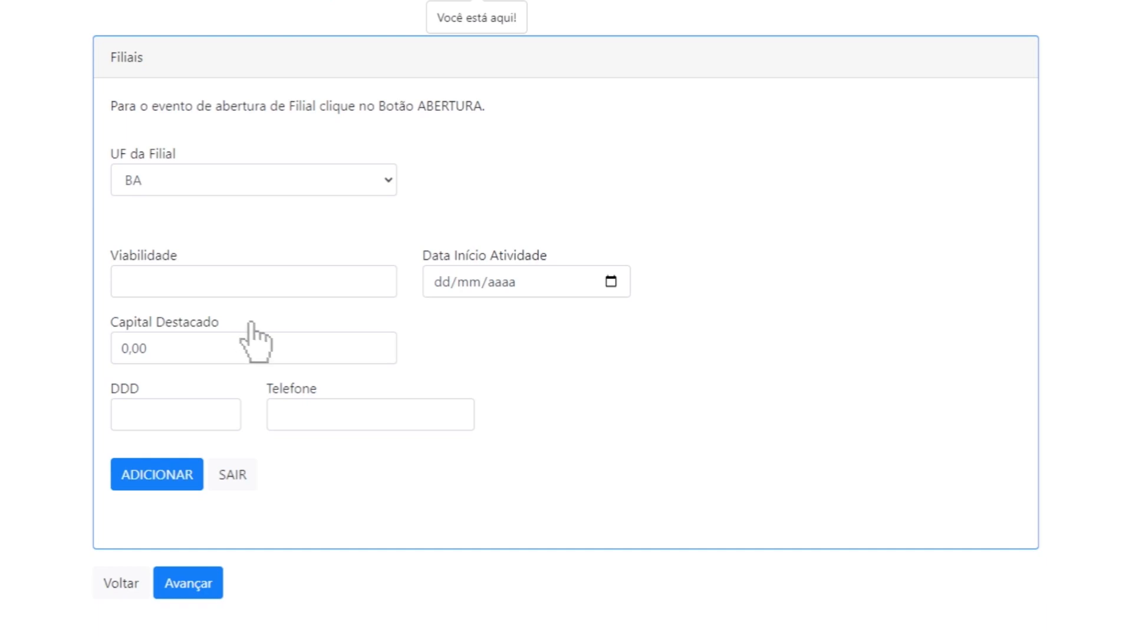
{"action": "left_click", "coordinate": [234, 481]}
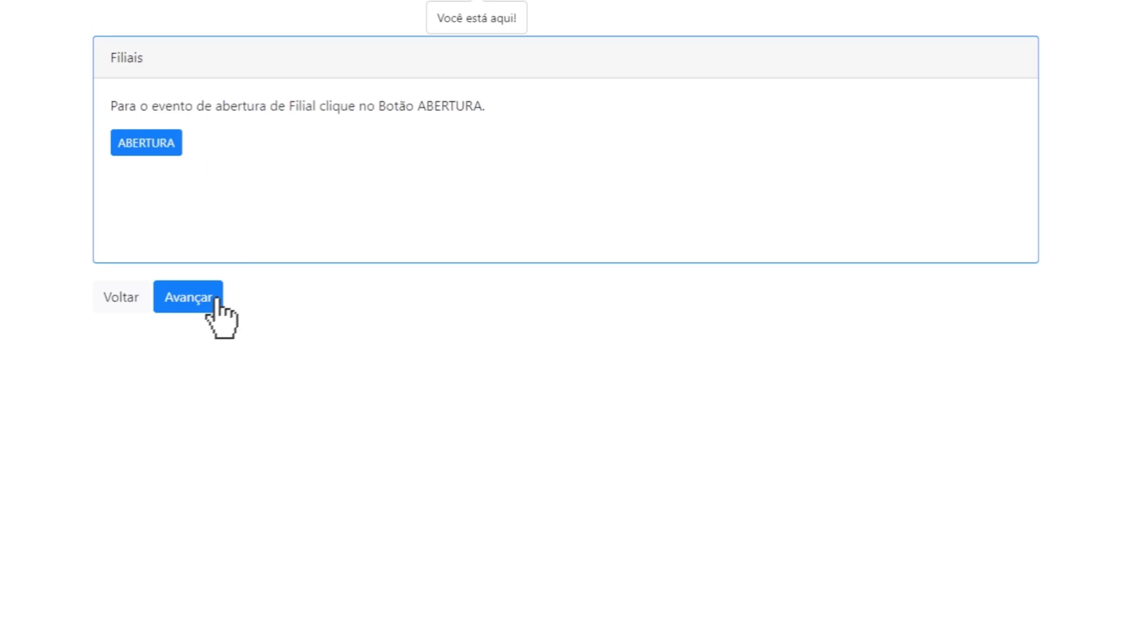
- Complete and save the QSA partner's record with issuer SSP - SECRETARIA DE SEGURANÇA PÚBLICA, UF BA, Masculino, SOLTEIRO, profession EMPRESARIO and the home address
{"action": "left_click", "coordinate": [187, 301]}
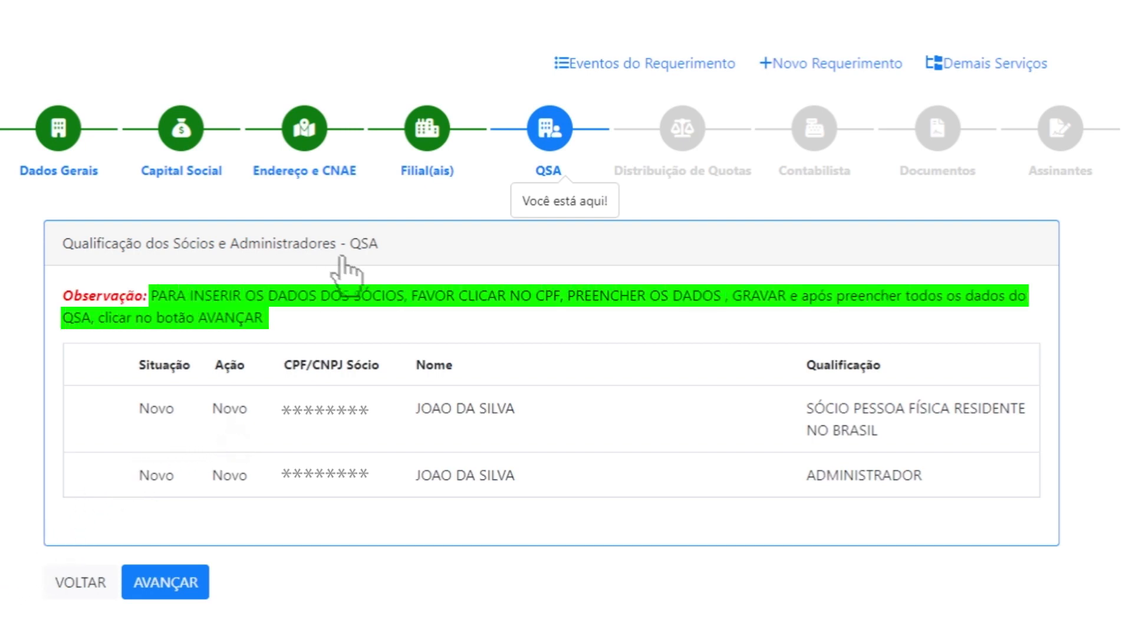
{"action": "left_click", "coordinate": [317, 411]}
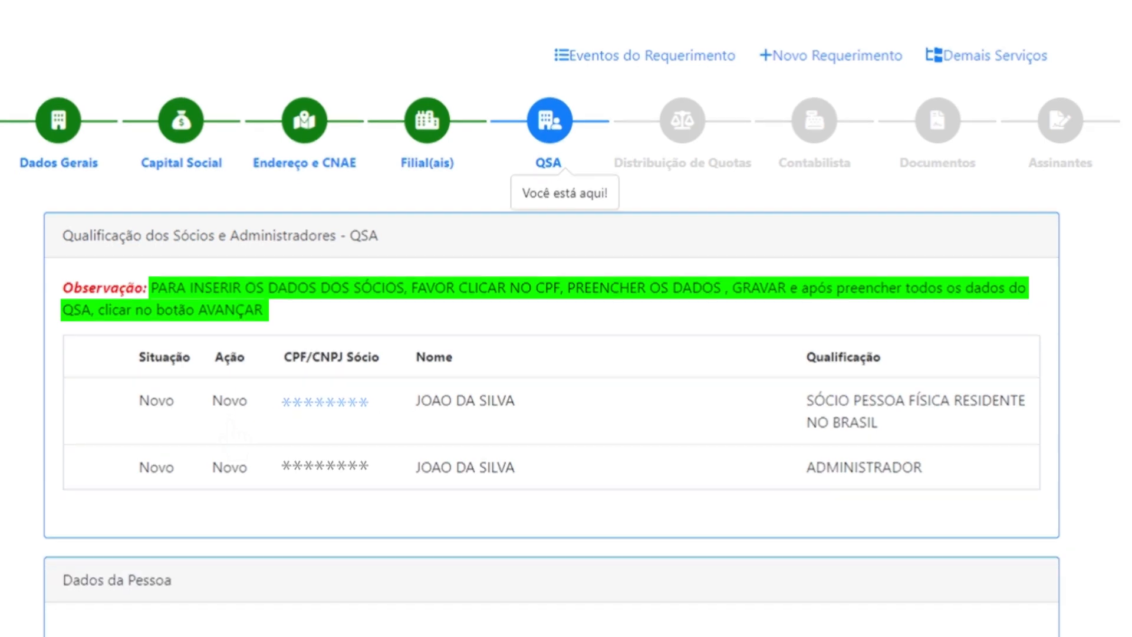
{"action": "left_click", "coordinate": [169, 348]}
{"action": "left_click", "coordinate": [168, 387]}
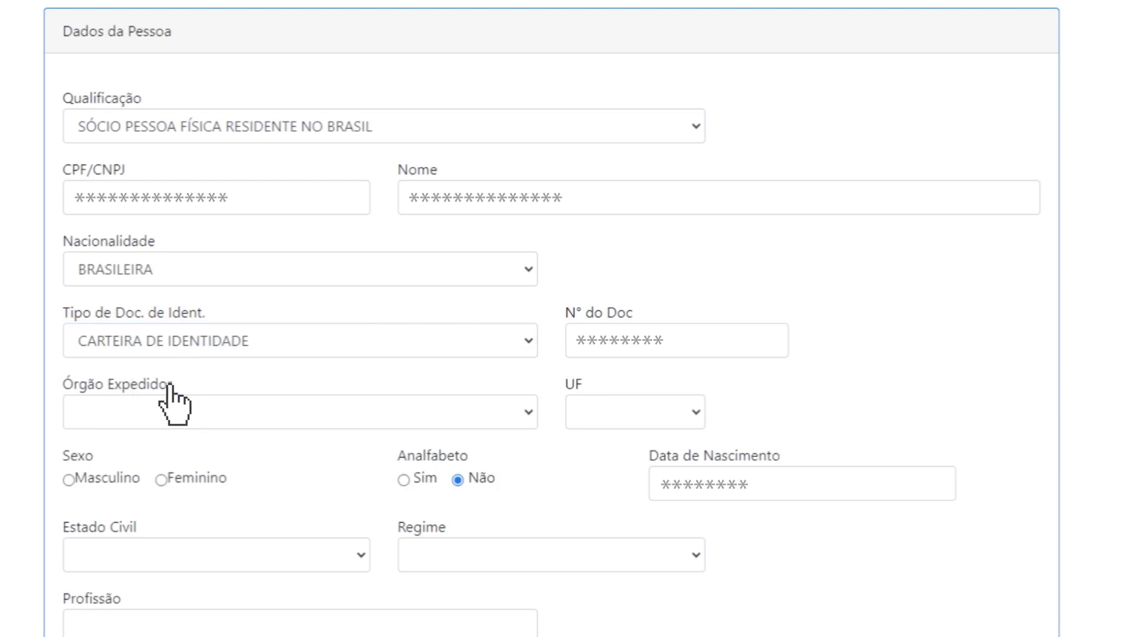
{"action": "left_click", "coordinate": [331, 414]}
{"action": "left_click", "coordinate": [224, 382]}
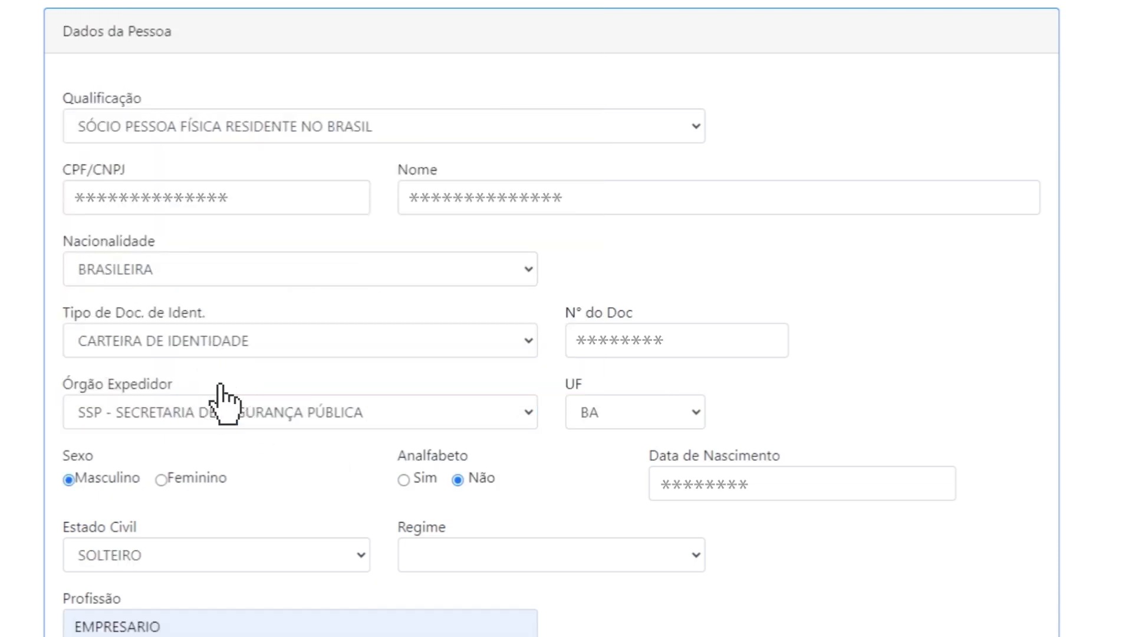
{"action": "scroll", "coordinate": [227, 399], "scroll_direction": "down", "scroll_amount": 15}
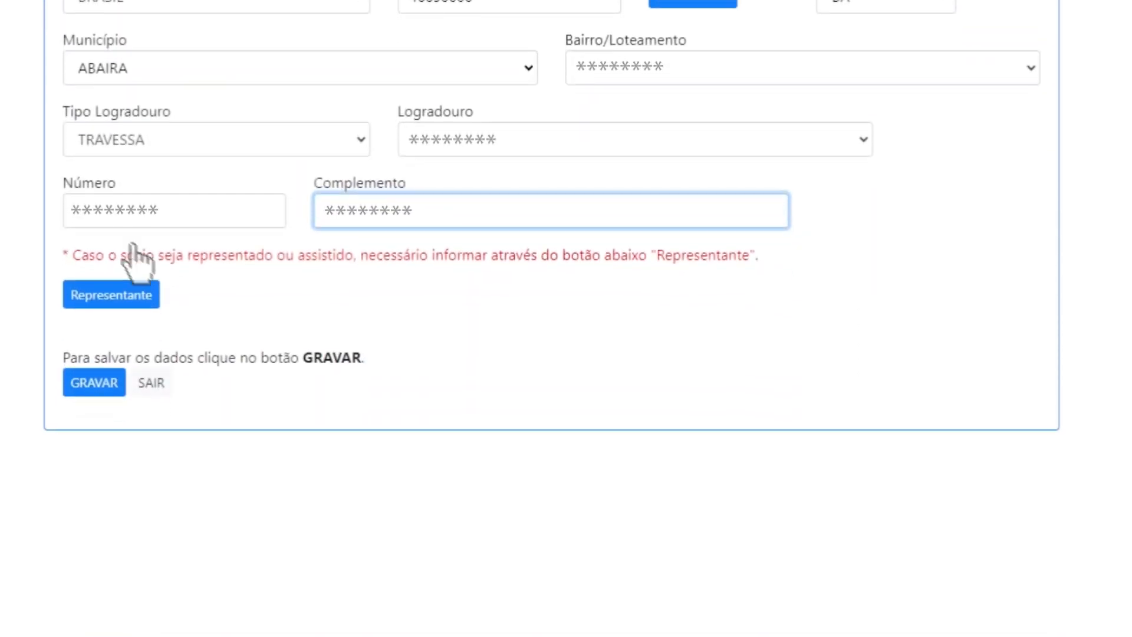
{"action": "left_click", "coordinate": [102, 384]}
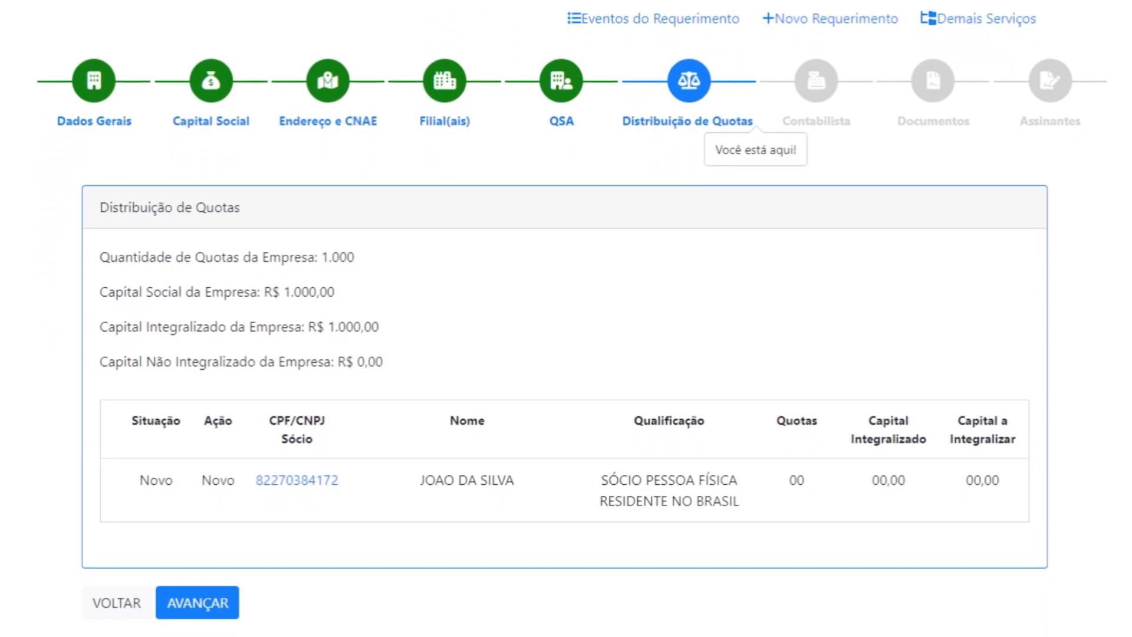
- Assign 1000 quotas to the partner in Distribuição de Quotas and save the entry
{"action": "left_click", "coordinate": [292, 479]}
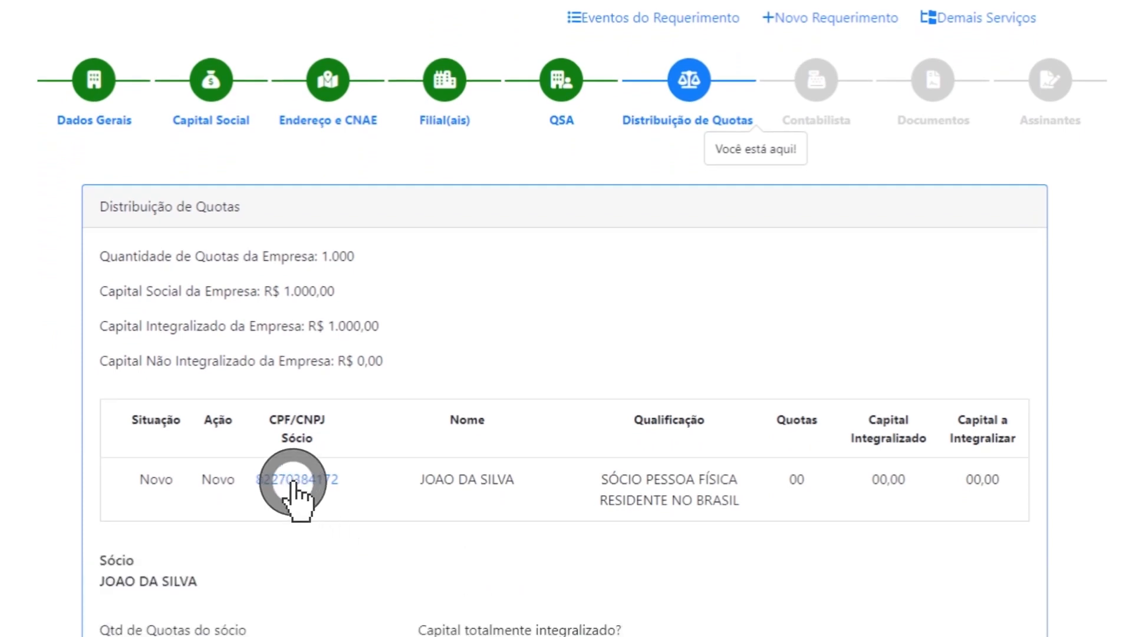
{"action": "left_click", "coordinate": [215, 434]}
{"action": "type", "text": "1000"}
{"action": "left_click", "coordinate": [112, 528]}
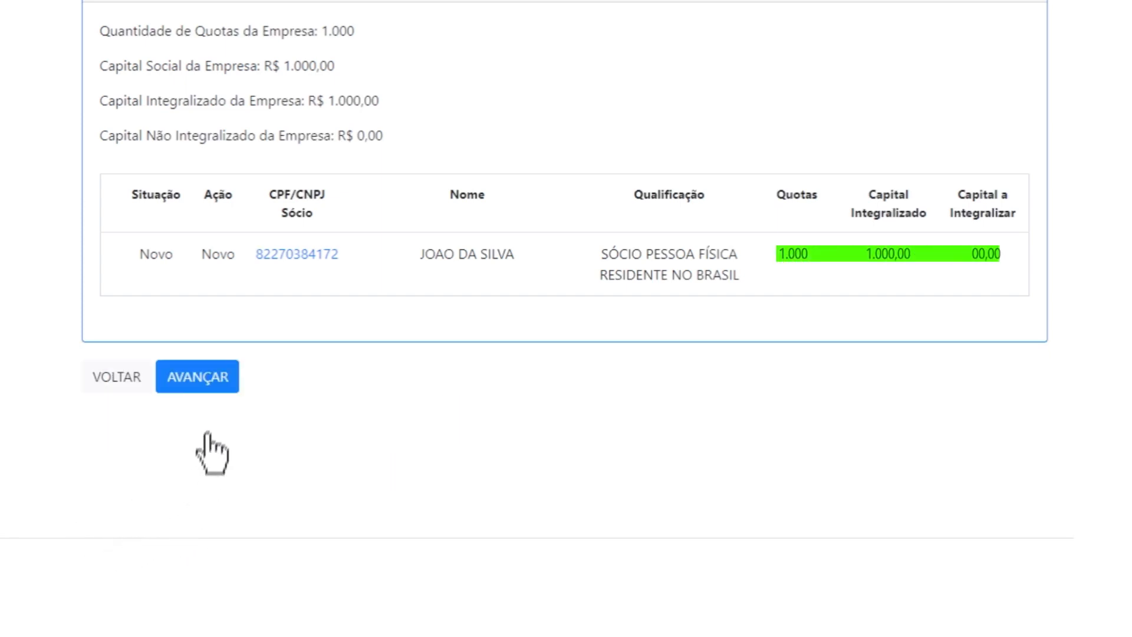
- Validate the company's quota distribution and proceed to the Contabilista stage
{"action": "left_click", "coordinate": [208, 386]}
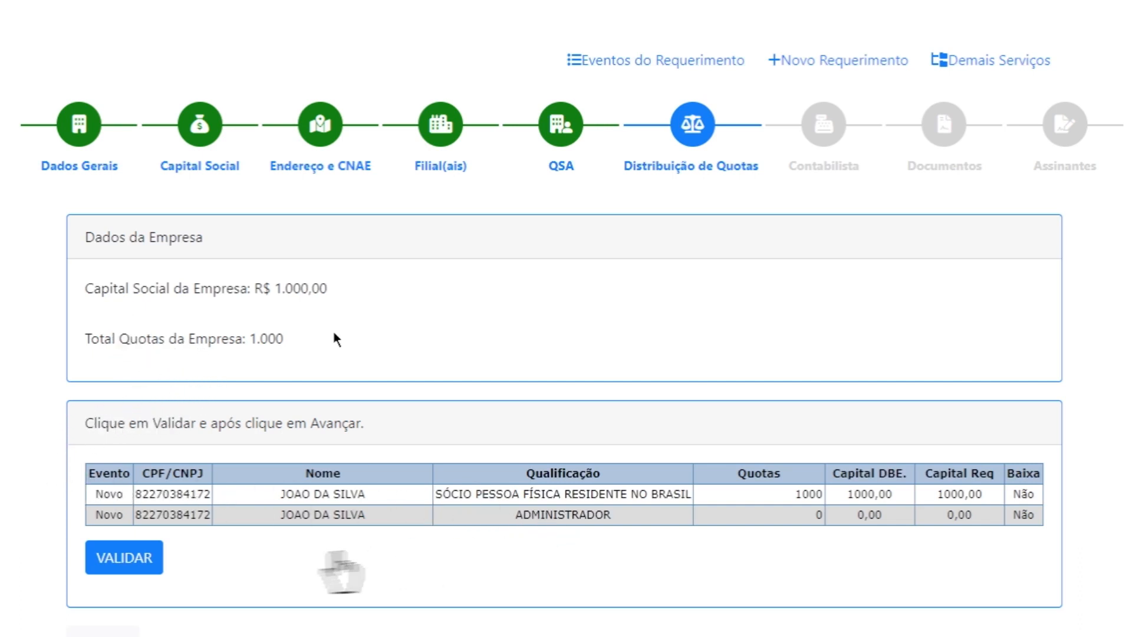
{"action": "left_click", "coordinate": [124, 557]}
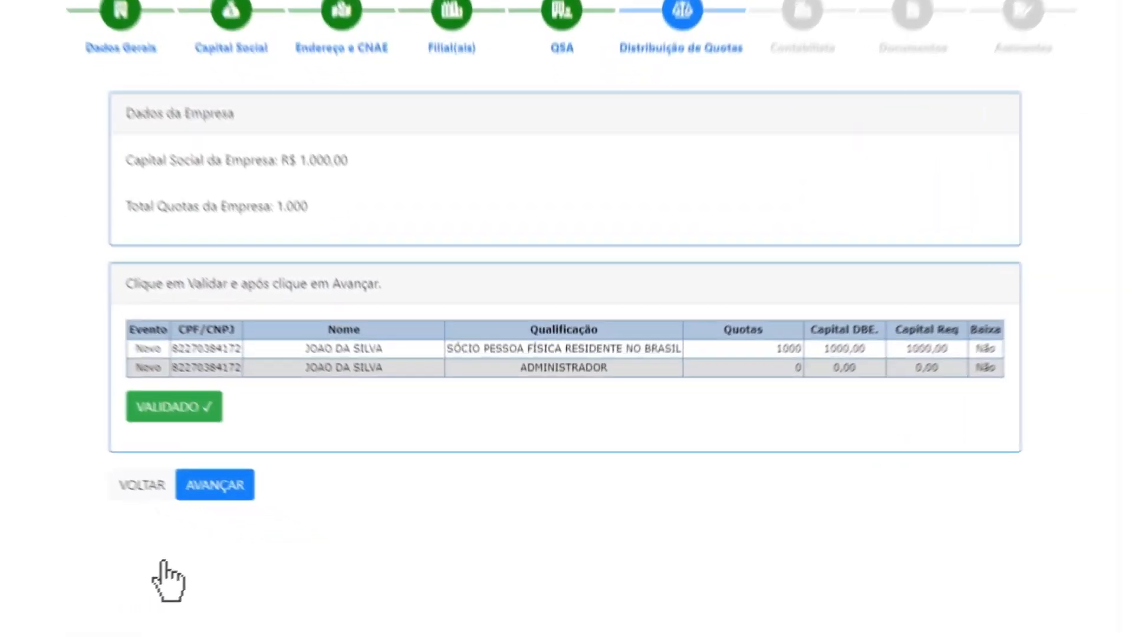
{"action": "left_click", "coordinate": [319, 533]}
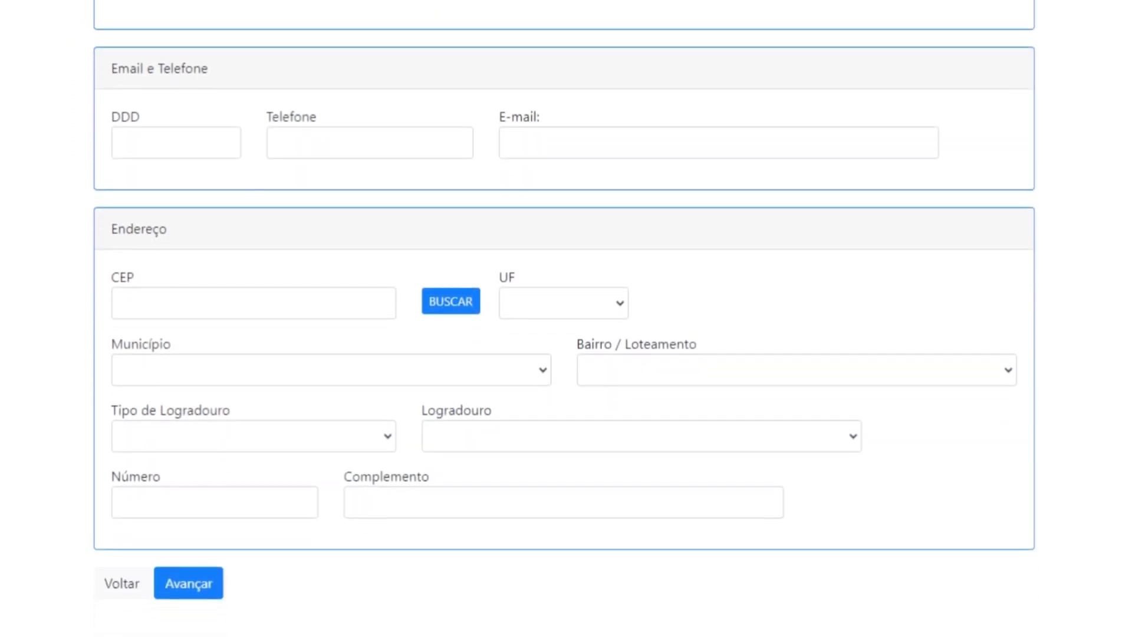
- Advance from the Contabilista stage to Documentos and select the company's partner as the responsible signer in Capa do Processo
{"action": "left_click", "coordinate": [188, 503]}
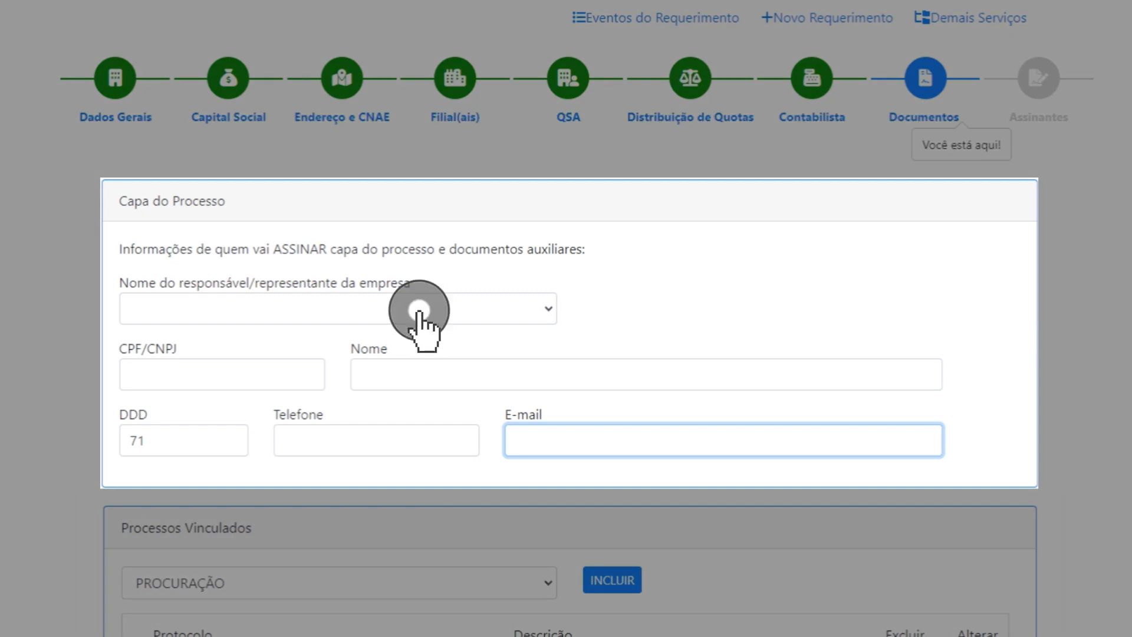
{"action": "left_click", "coordinate": [418, 313]}
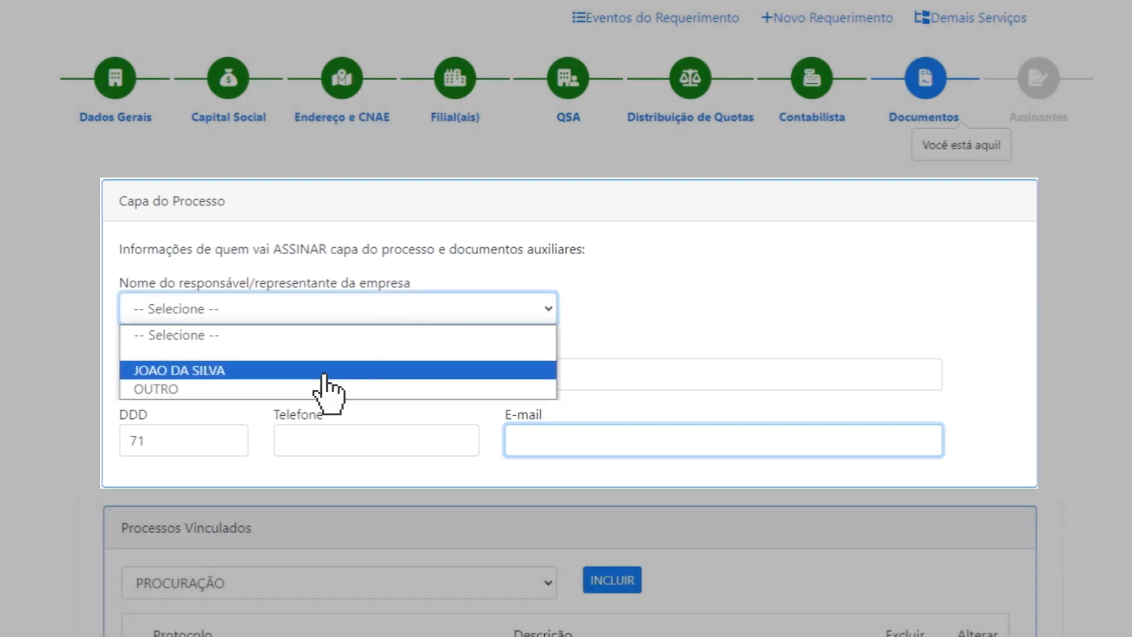
{"action": "left_click", "coordinate": [330, 371]}
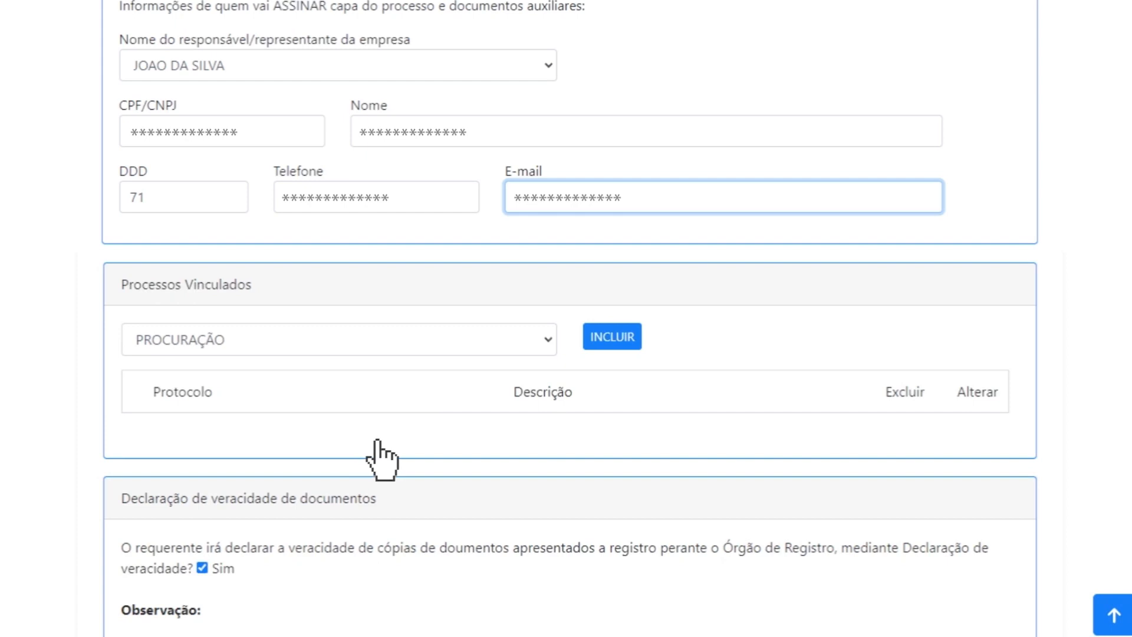
- Include a PROCURAÇÃO entry under Processos Vinculados
{"action": "left_click", "coordinate": [427, 343]}
{"action": "left_click", "coordinate": [399, 365]}
{"action": "left_click", "coordinate": [612, 349]}
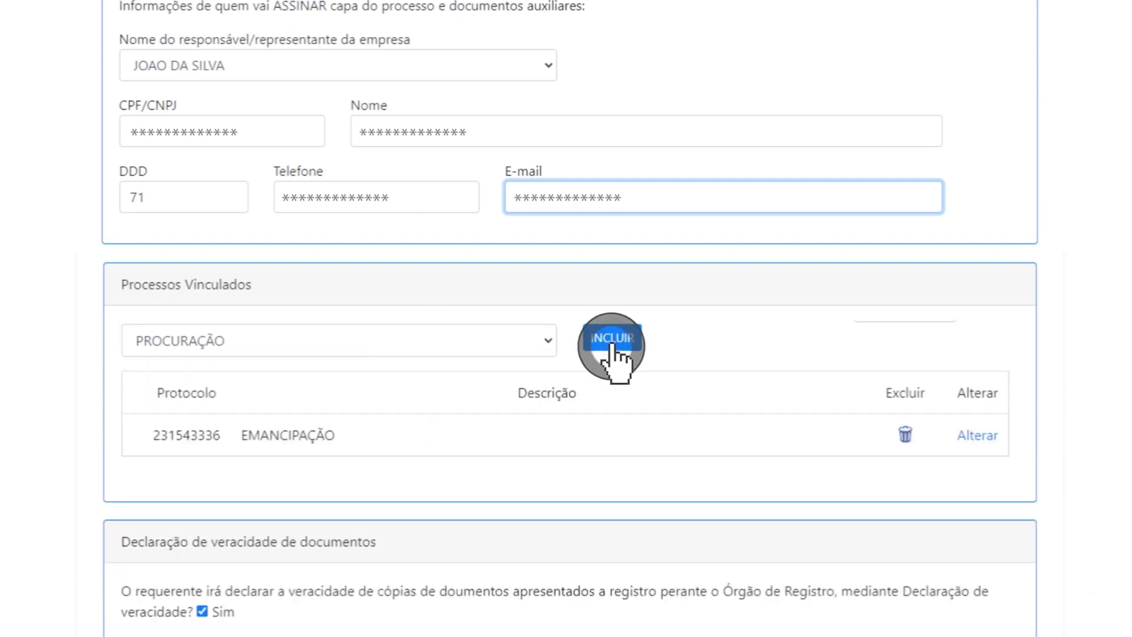
- Change the linked process's event to EMANCIPAÇÃO and delete that linked process
{"action": "left_click", "coordinate": [973, 442]}
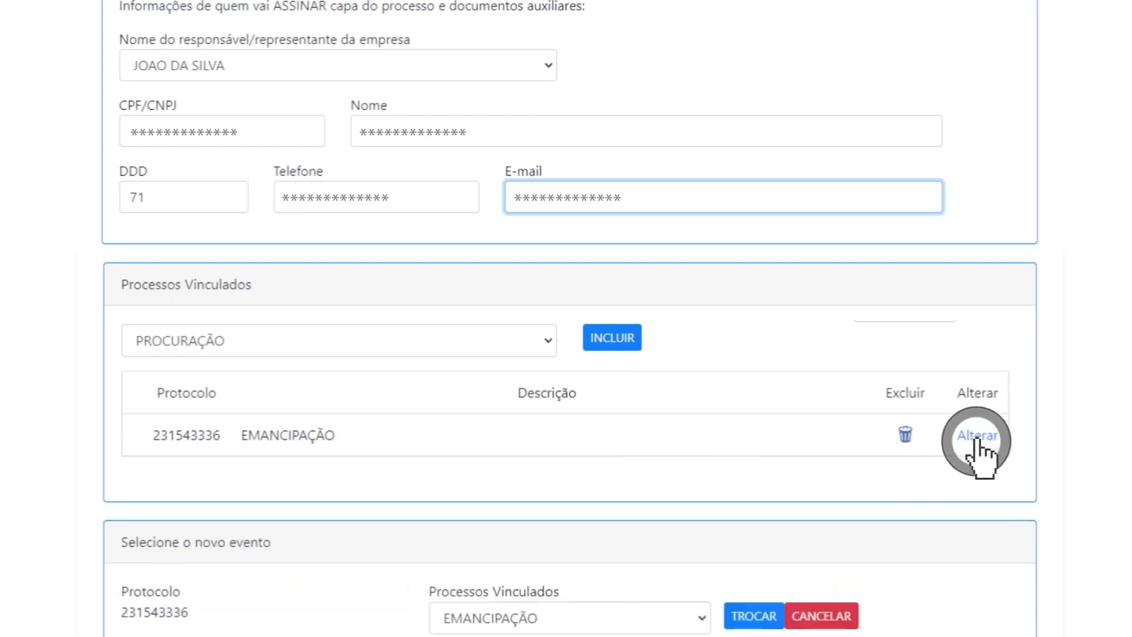
{"action": "scroll", "coordinate": [978, 453], "scroll_direction": "down", "scroll_amount": 3}
{"action": "left_click", "coordinate": [610, 453]}
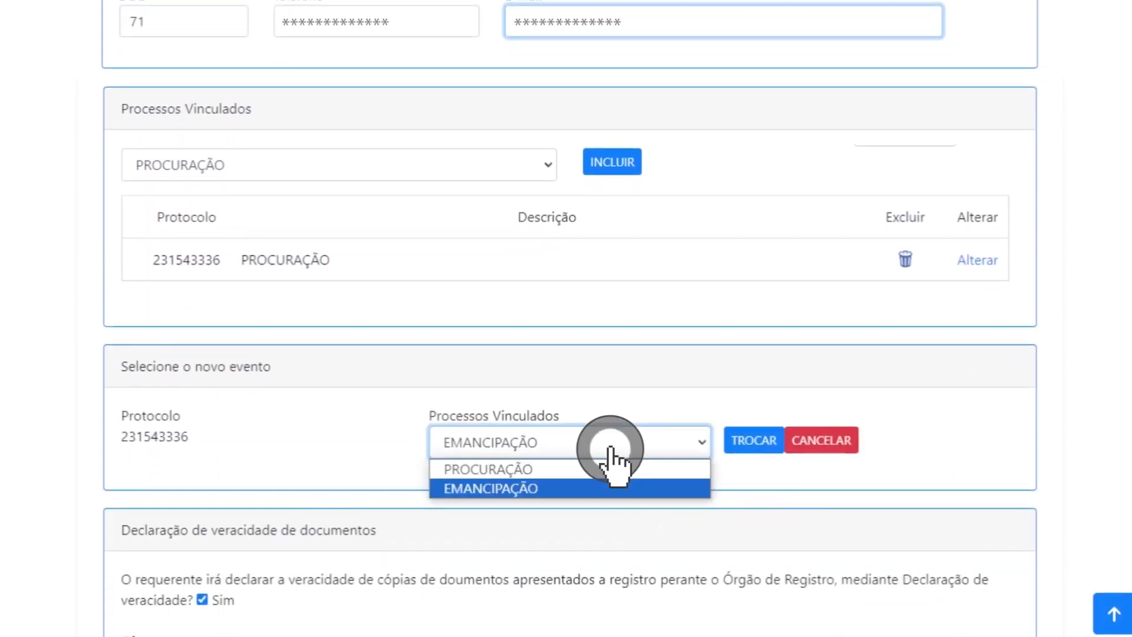
{"action": "left_click", "coordinate": [596, 488]}
{"action": "left_click", "coordinate": [750, 446]}
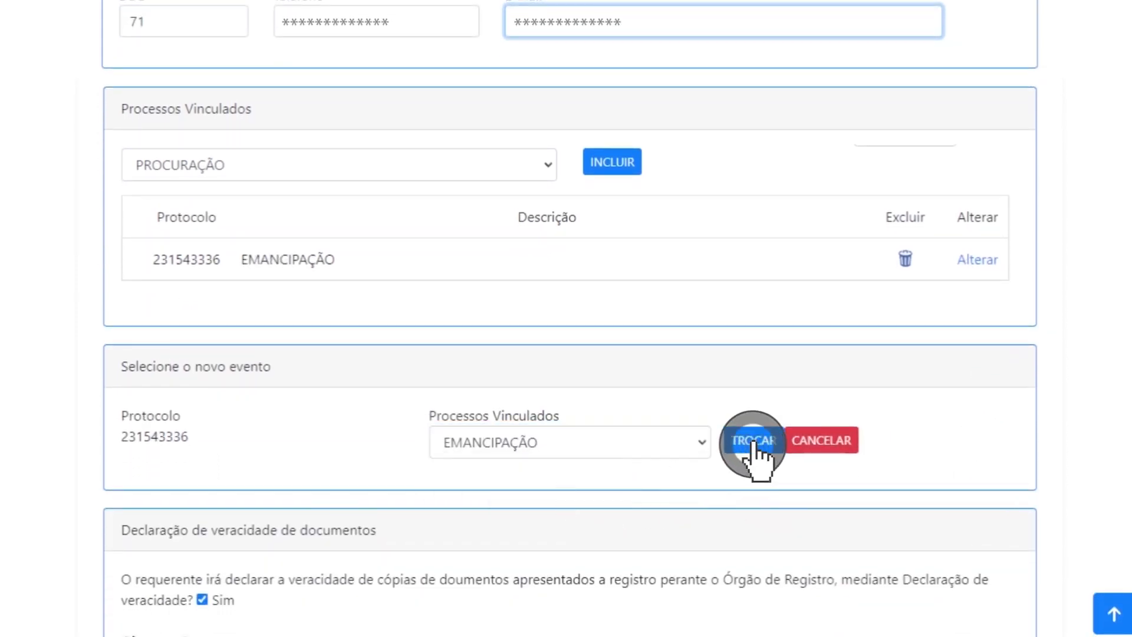
{"action": "left_click", "coordinate": [905, 259]}
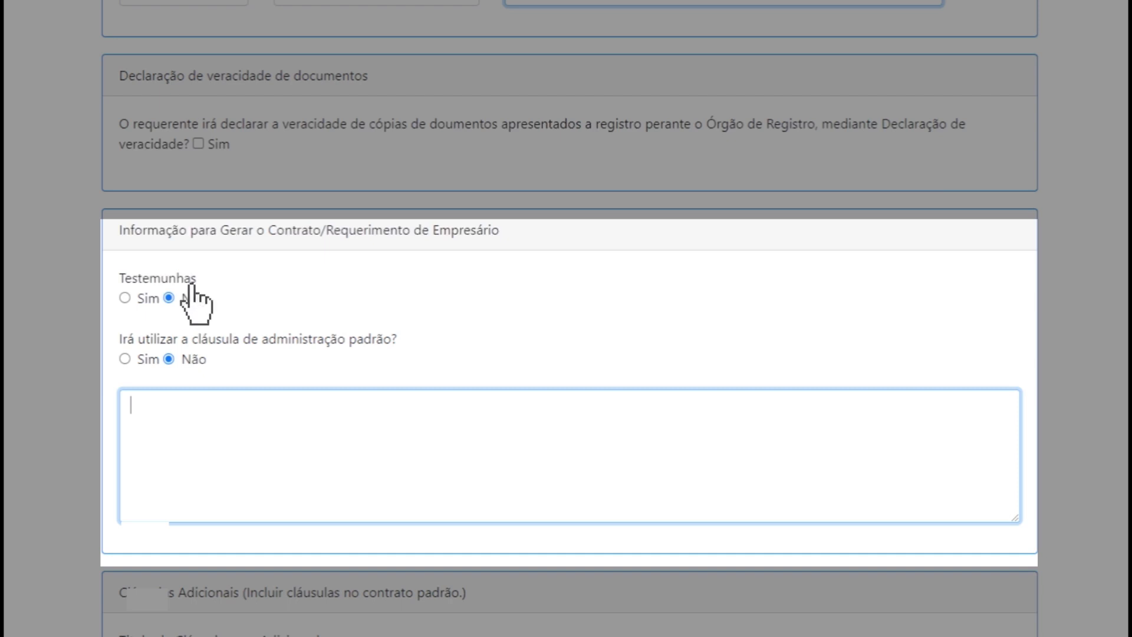
- Opt for the standard administration clause and fill in an additional clause's title and the text TESTE
{"action": "left_click", "coordinate": [125, 370]}
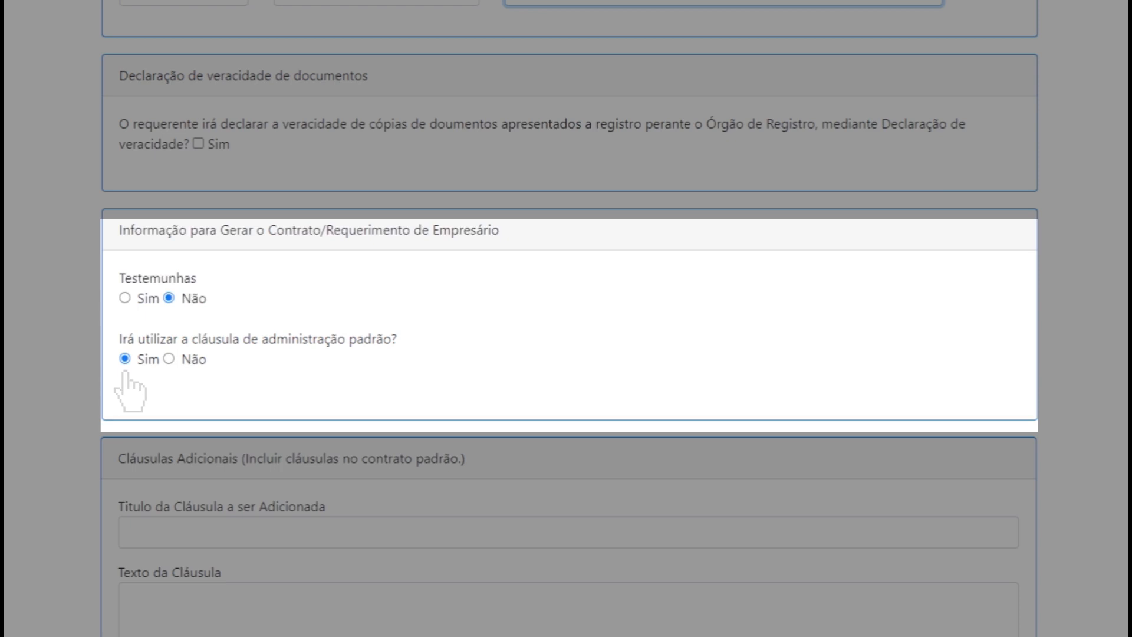
{"action": "scroll", "coordinate": [130, 389], "scroll_direction": "down", "scroll_amount": 5}
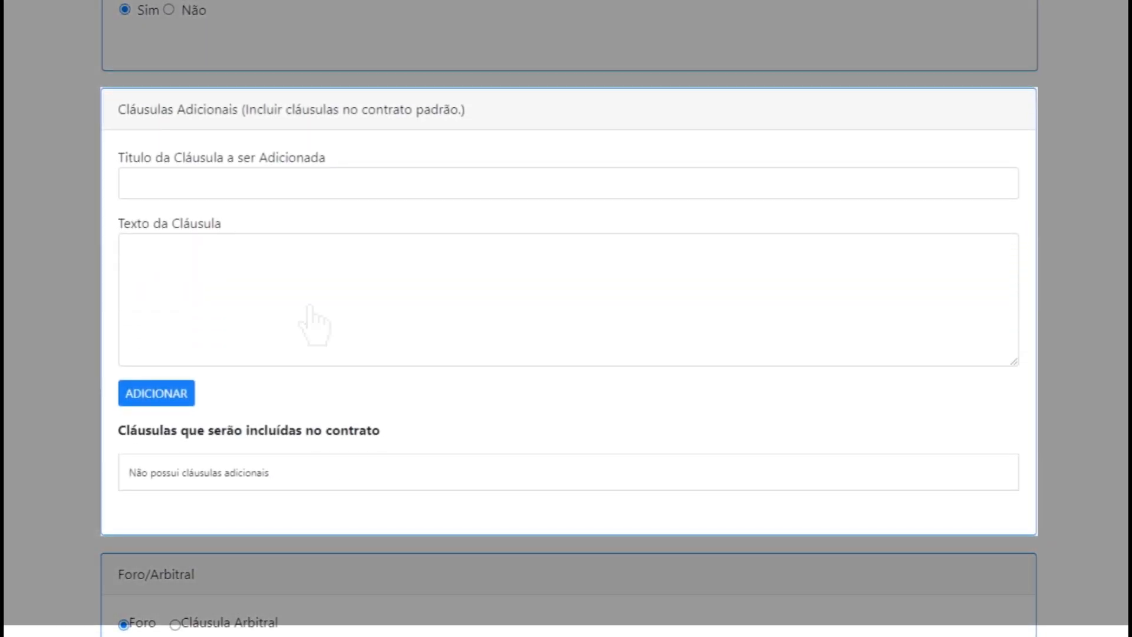
{"action": "left_click", "coordinate": [144, 198]}
{"action": "type", "text": "T"}
{"action": "left_click", "coordinate": [144, 354]}
{"action": "type", "text": "TESTE"}
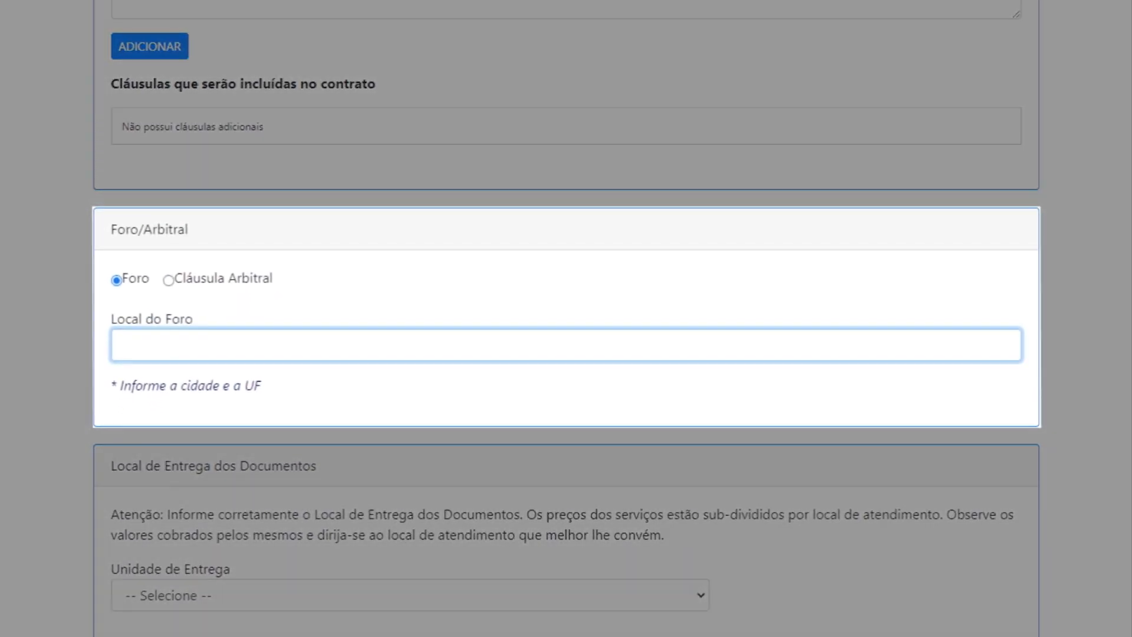
- Set Local do Foro to ABAÍRA - BA and Unidade de Entrega to JUNTA COMERCIAL DO ESTADO DA BAHIA, and advance to Assinantes
{"action": "left_click", "coordinate": [142, 351]}
{"action": "type", "text": "A"}
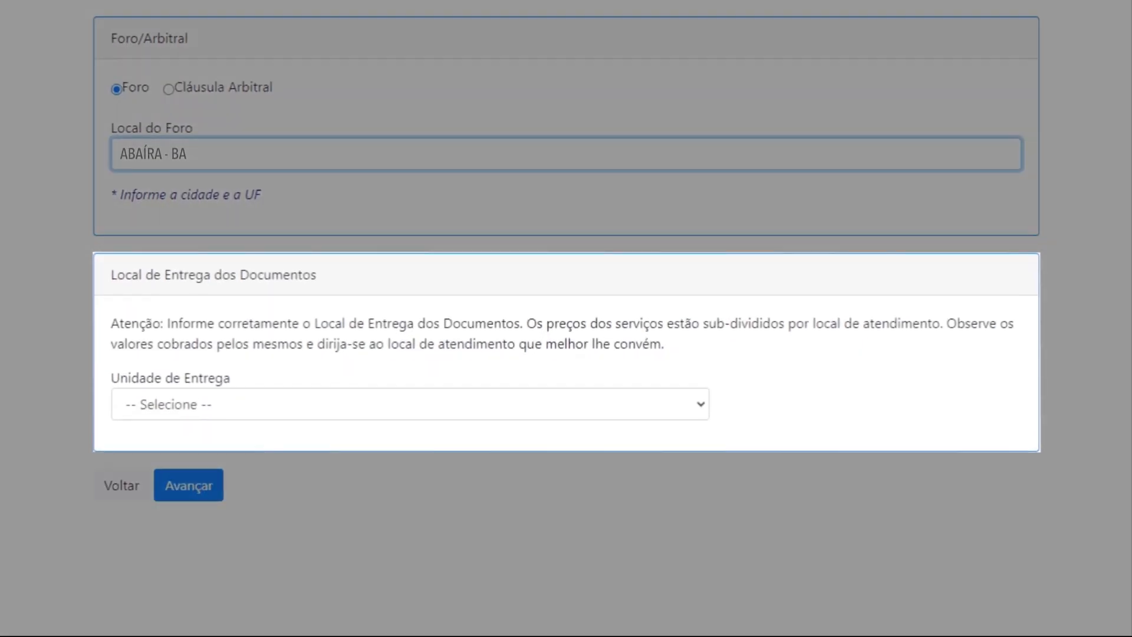
{"action": "left_click", "coordinate": [137, 417]}
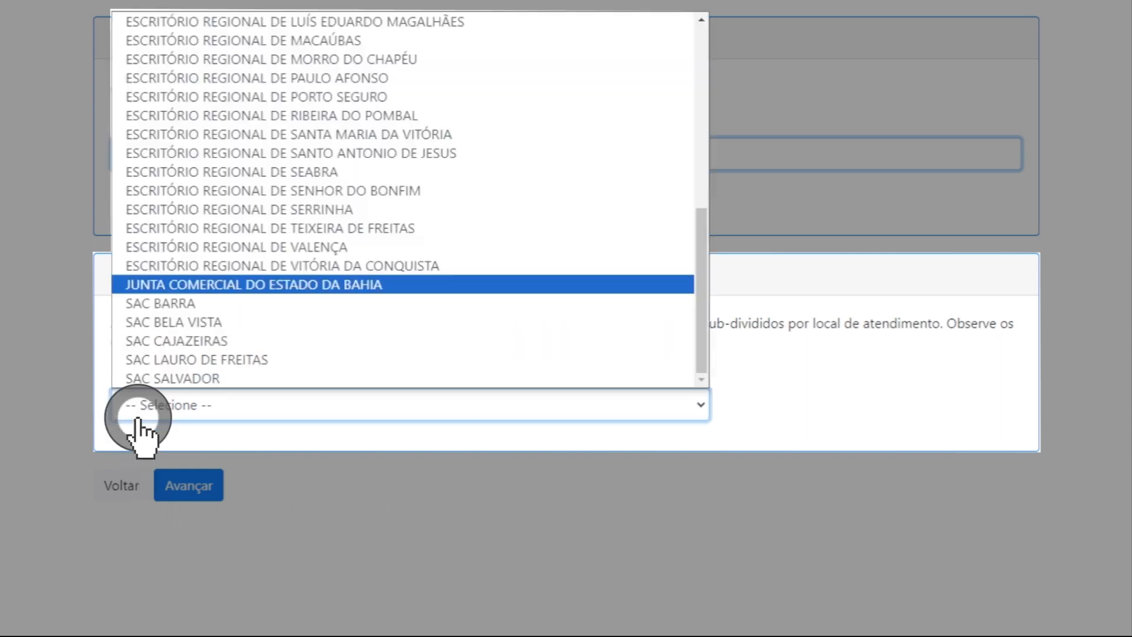
{"action": "left_click", "coordinate": [139, 286]}
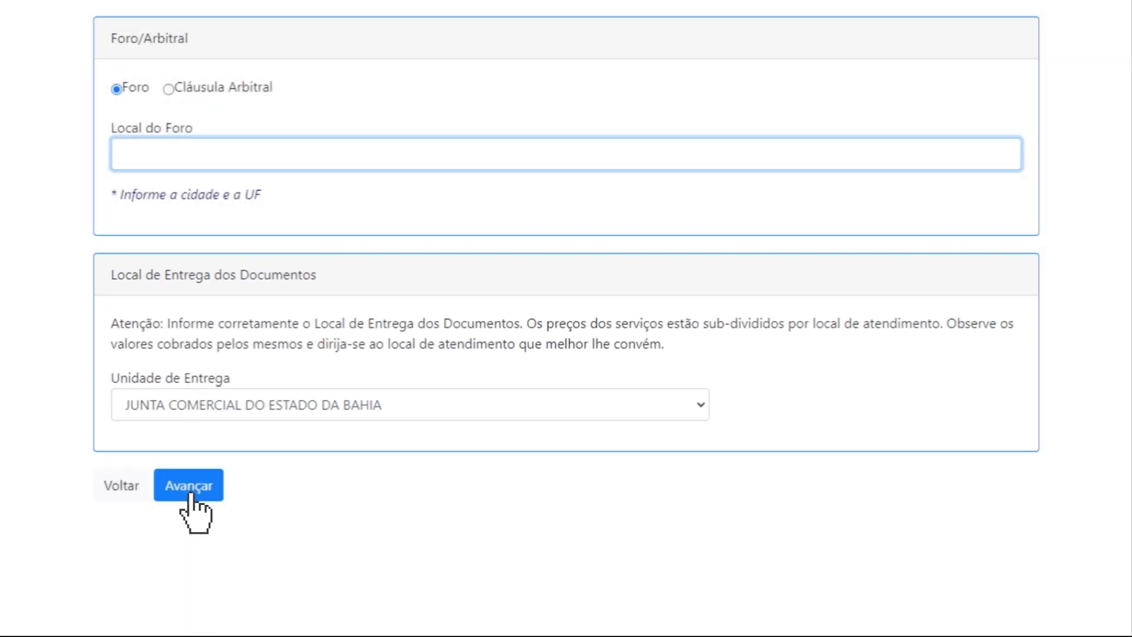
{"action": "left_click", "coordinate": [190, 493]}
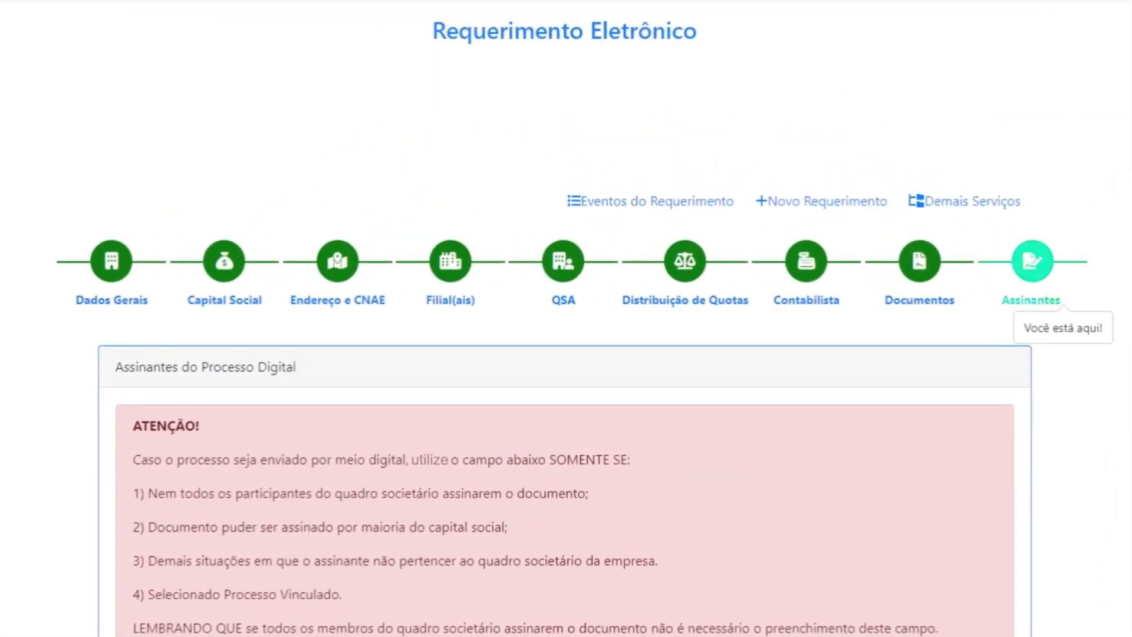
- Finalize the requerimento from the Assinantes stage and open the Boleto de Pagamento among the generated documents
{"action": "scroll", "coordinate": [566, 354], "scroll_direction": "down", "scroll_amount": 2}
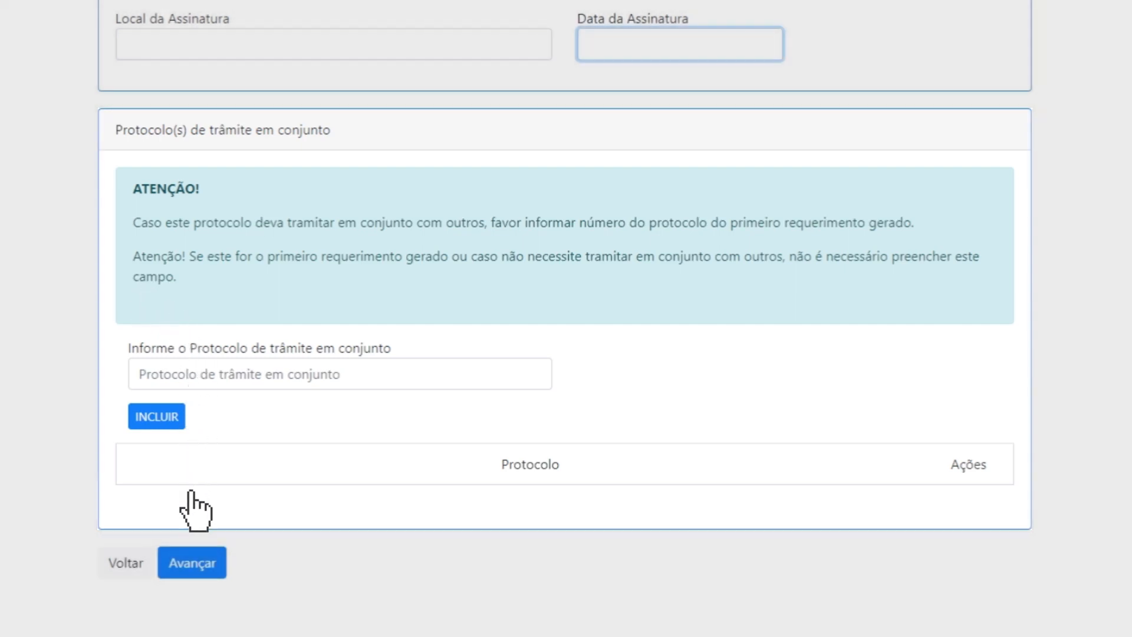
{"action": "left_click", "coordinate": [190, 474]}
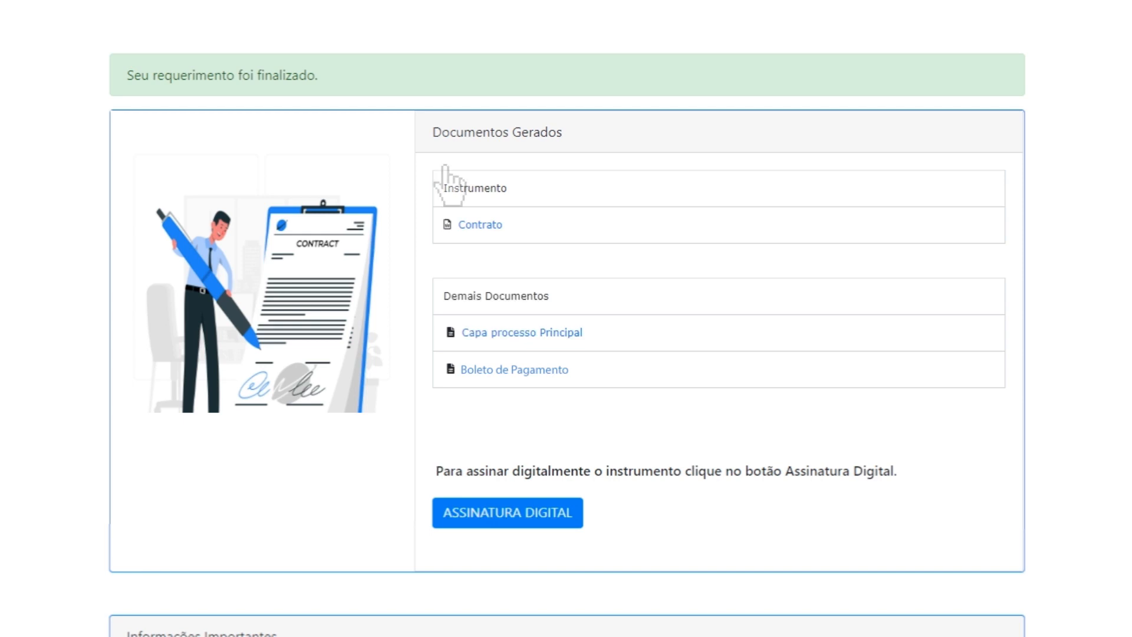
{"action": "left_click", "coordinate": [497, 361]}
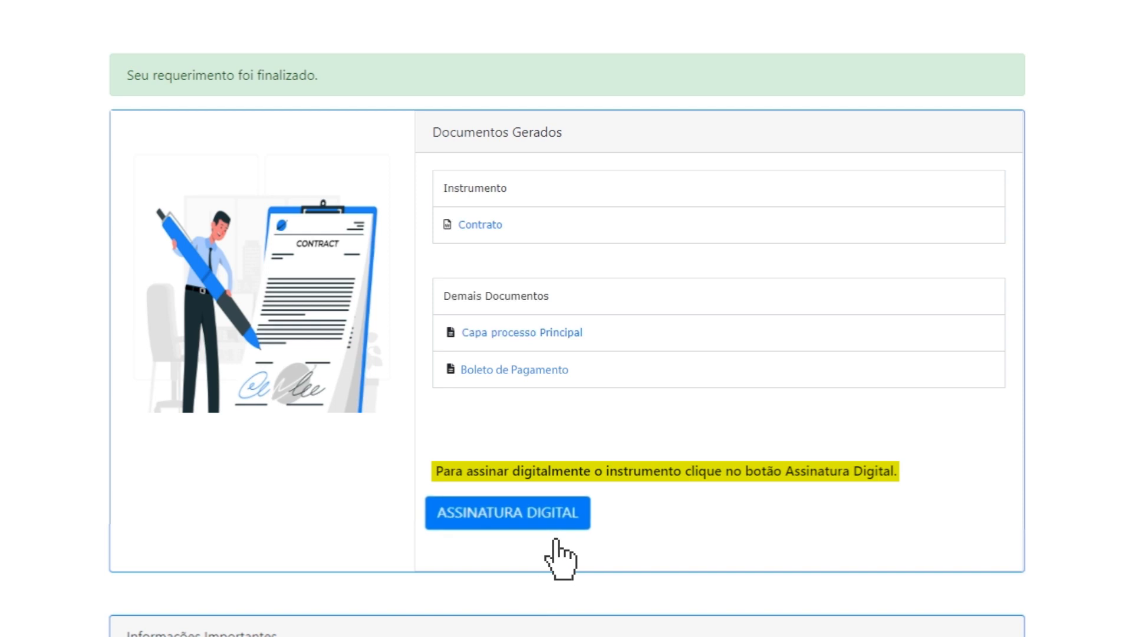
- Start the Assinatura Digital of the instrument and log in to Requerimento Universal with the user's login ID and password
{"action": "left_click", "coordinate": [460, 523]}
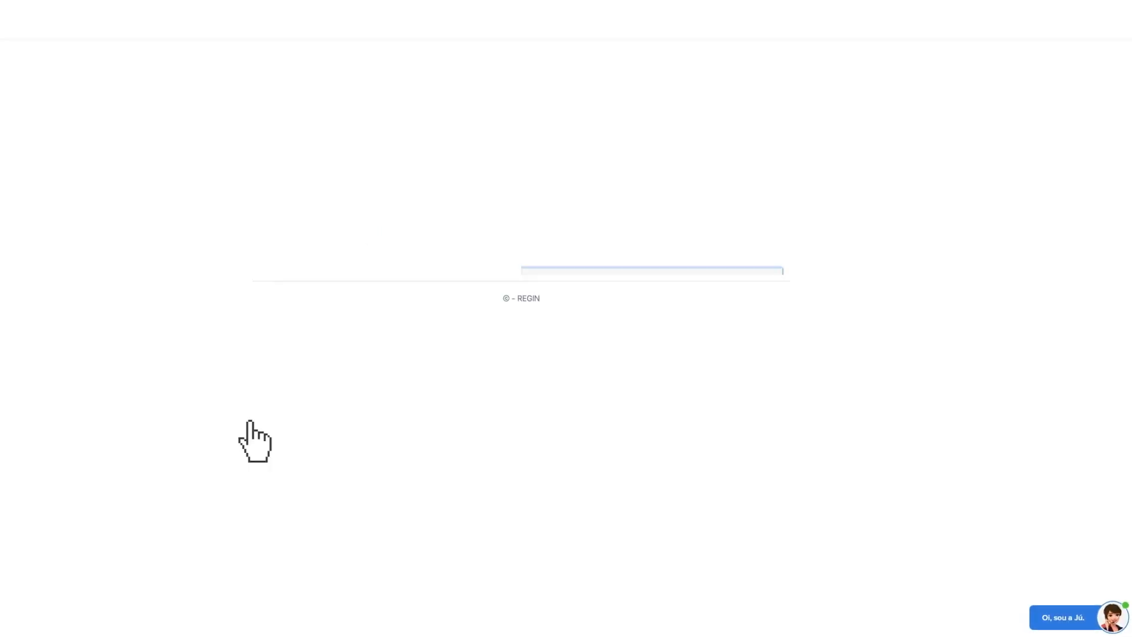
{"action": "type", "text": "**********"}
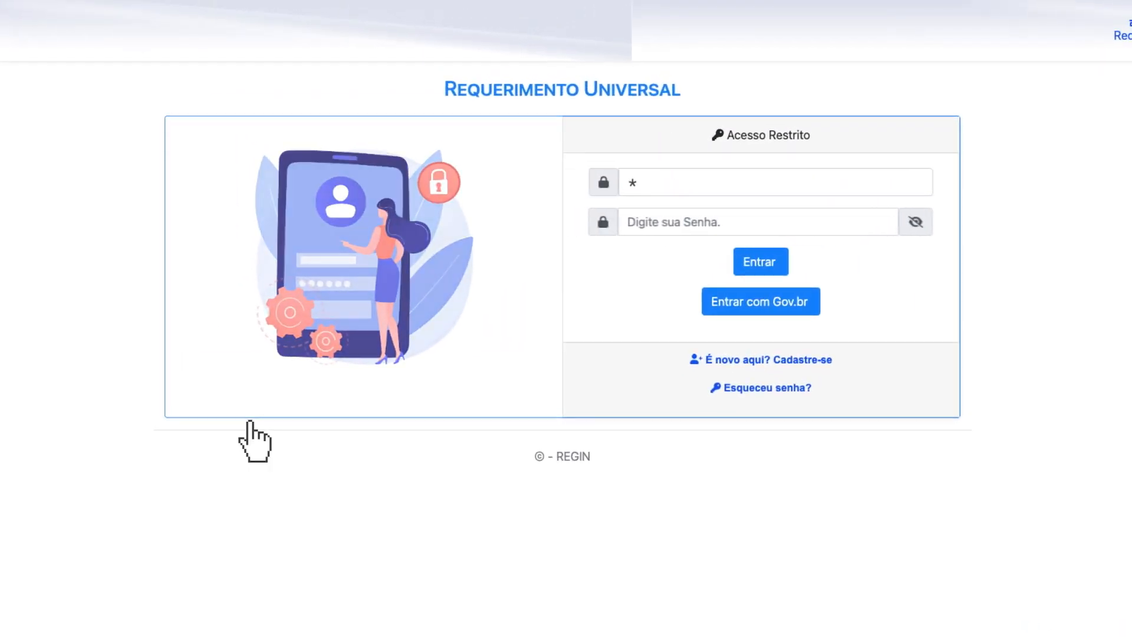
{"action": "type", "text": "*********"}
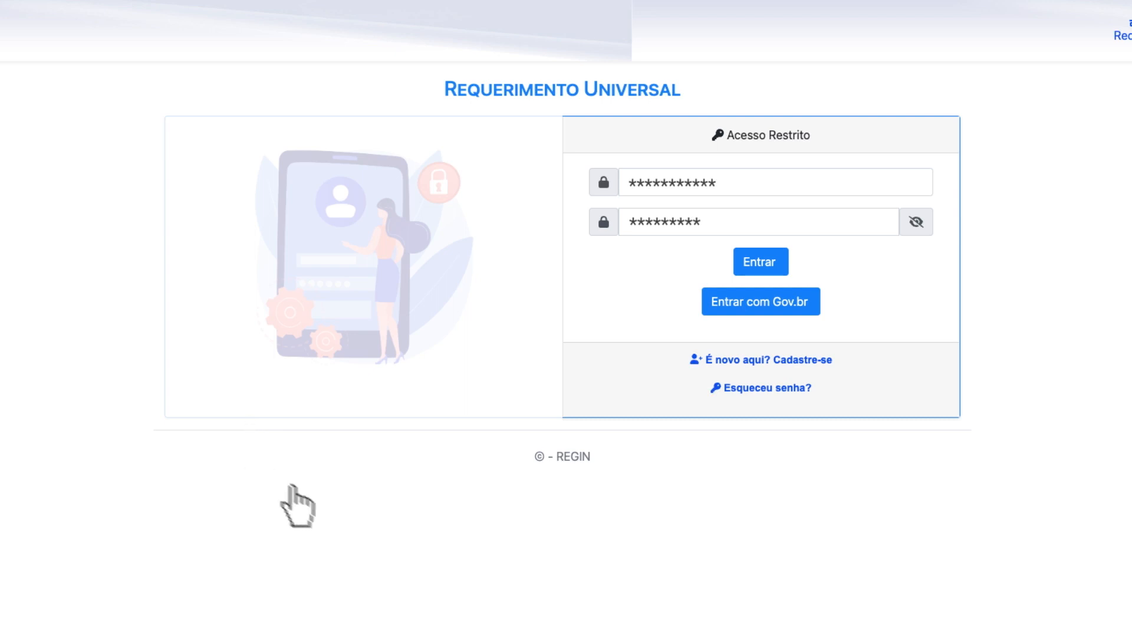
{"action": "left_click", "coordinate": [759, 263]}
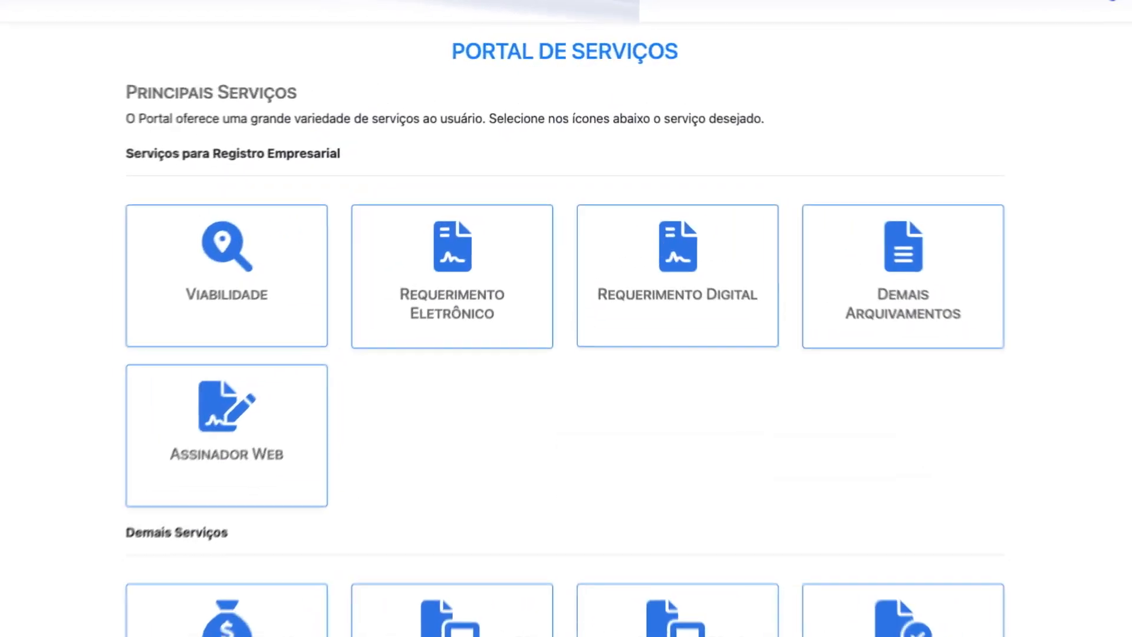